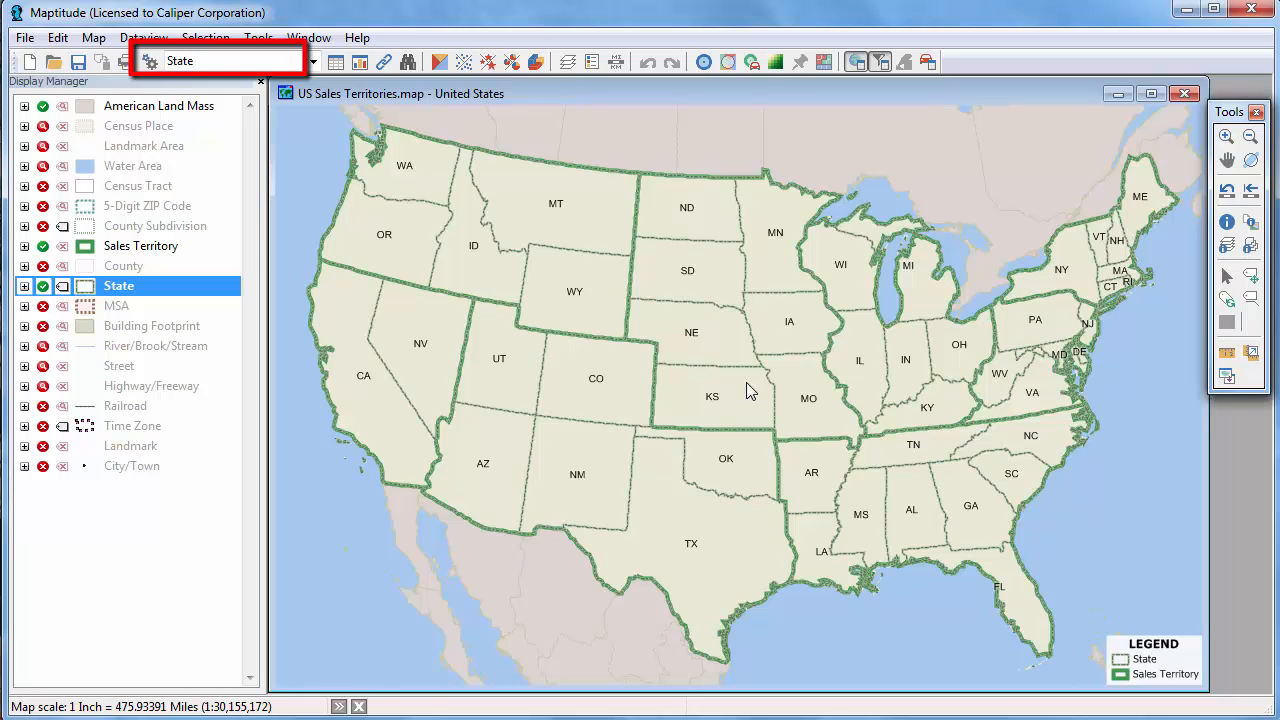
Make Sales Territory the working layer and apply a color theme to it based on the Total Sales field.
{"action": "left_click", "coordinate": [313, 62]}
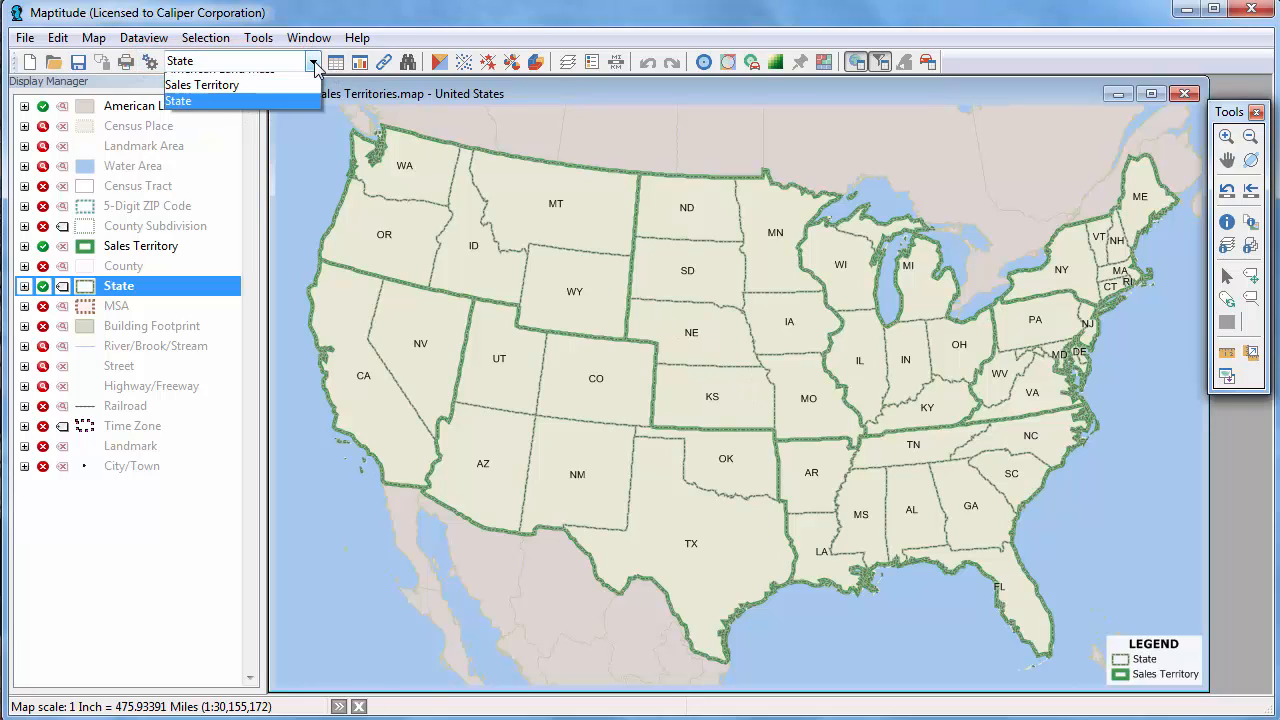
{"action": "left_click", "coordinate": [266, 97]}
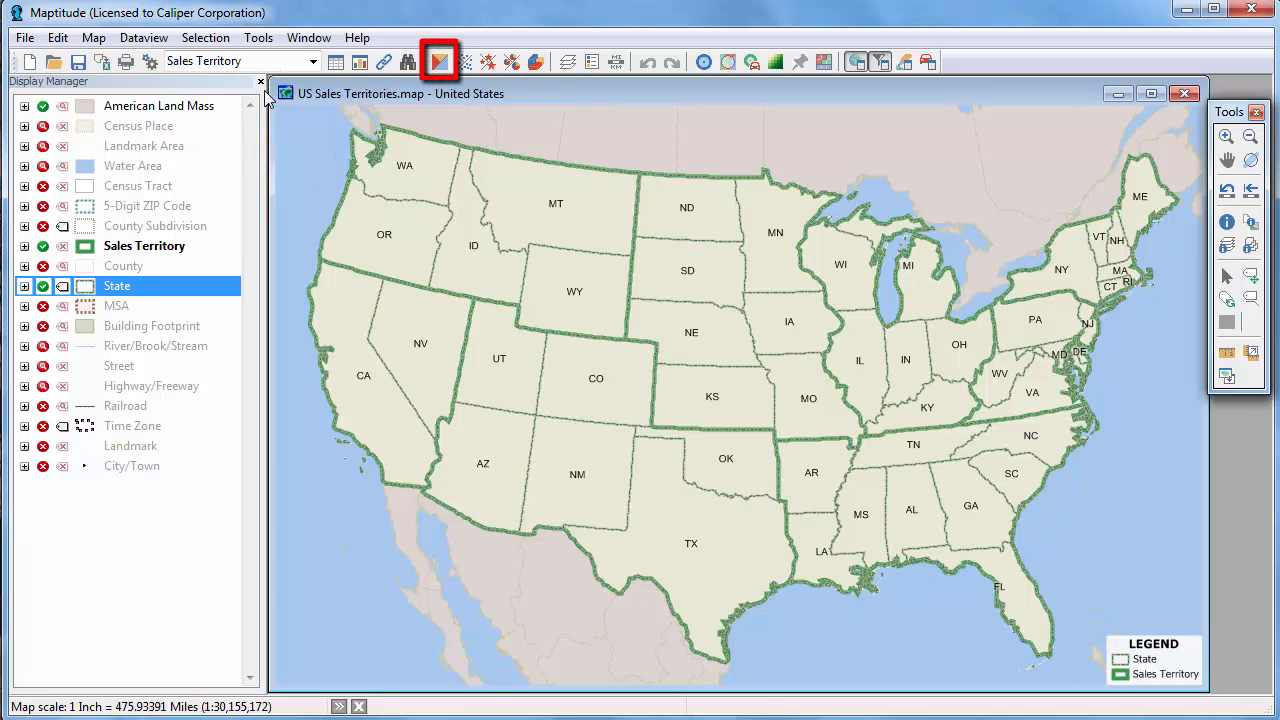
{"action": "left_click", "coordinate": [441, 64]}
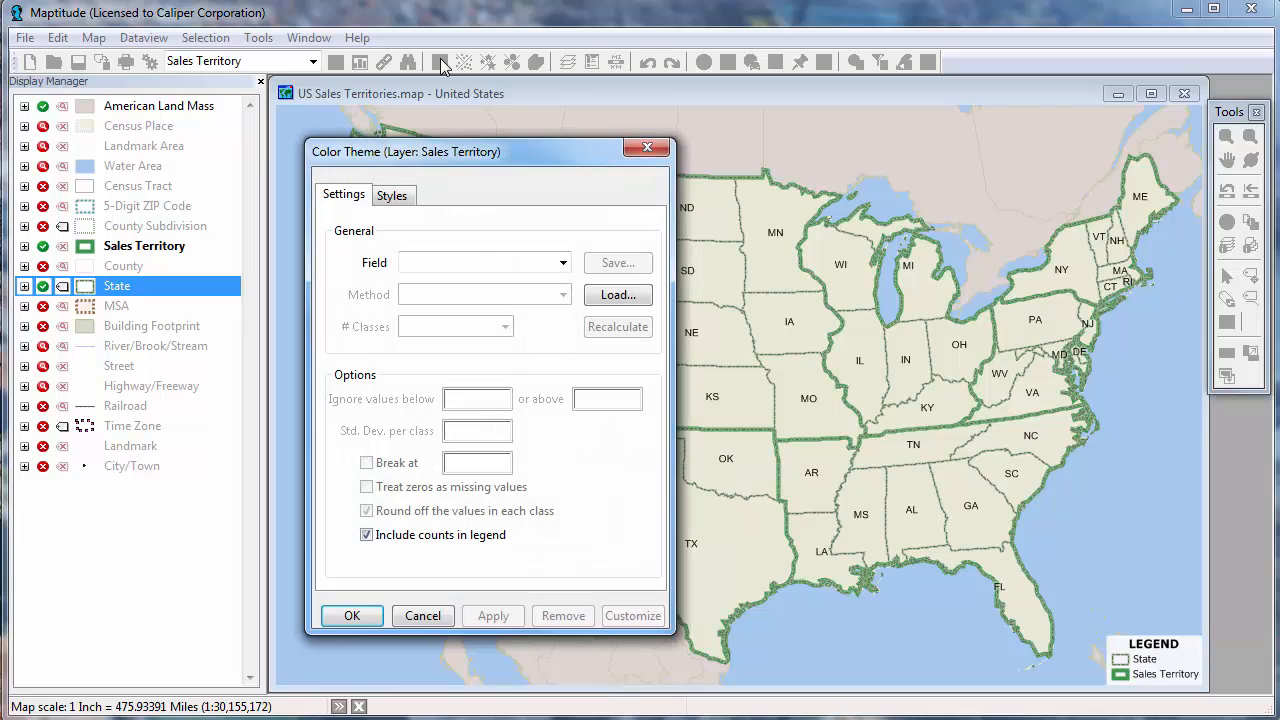
{"action": "left_click", "coordinate": [560, 262]}
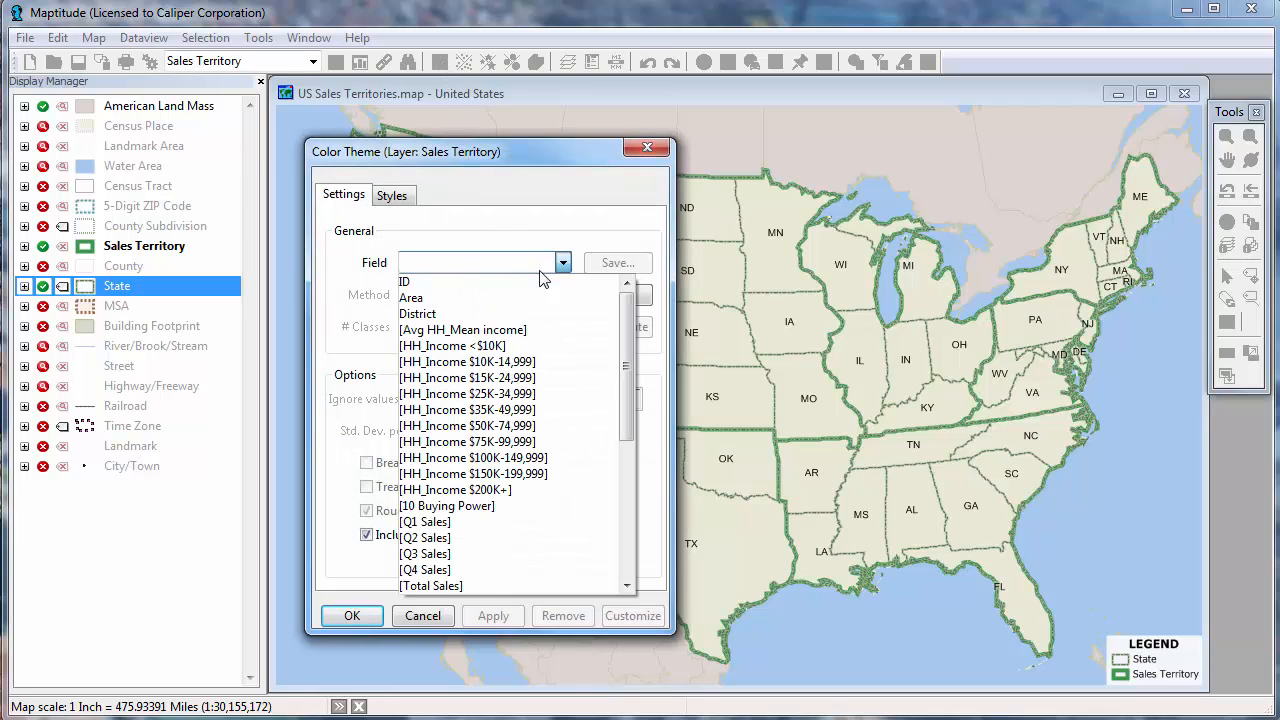
{"action": "left_click", "coordinate": [468, 586]}
{"action": "left_click", "coordinate": [350, 614]}
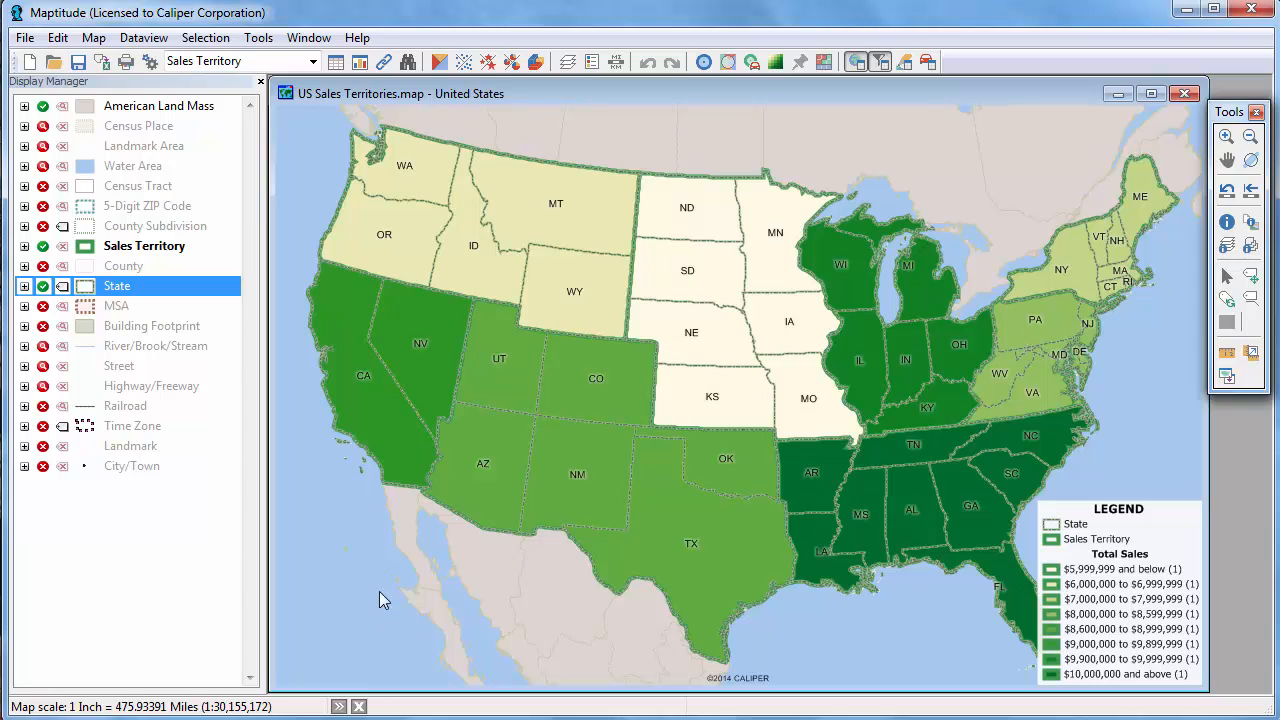
Customize the Total Sales color theme manually and change its class method to Steps.
{"action": "left_click", "coordinate": [440, 62]}
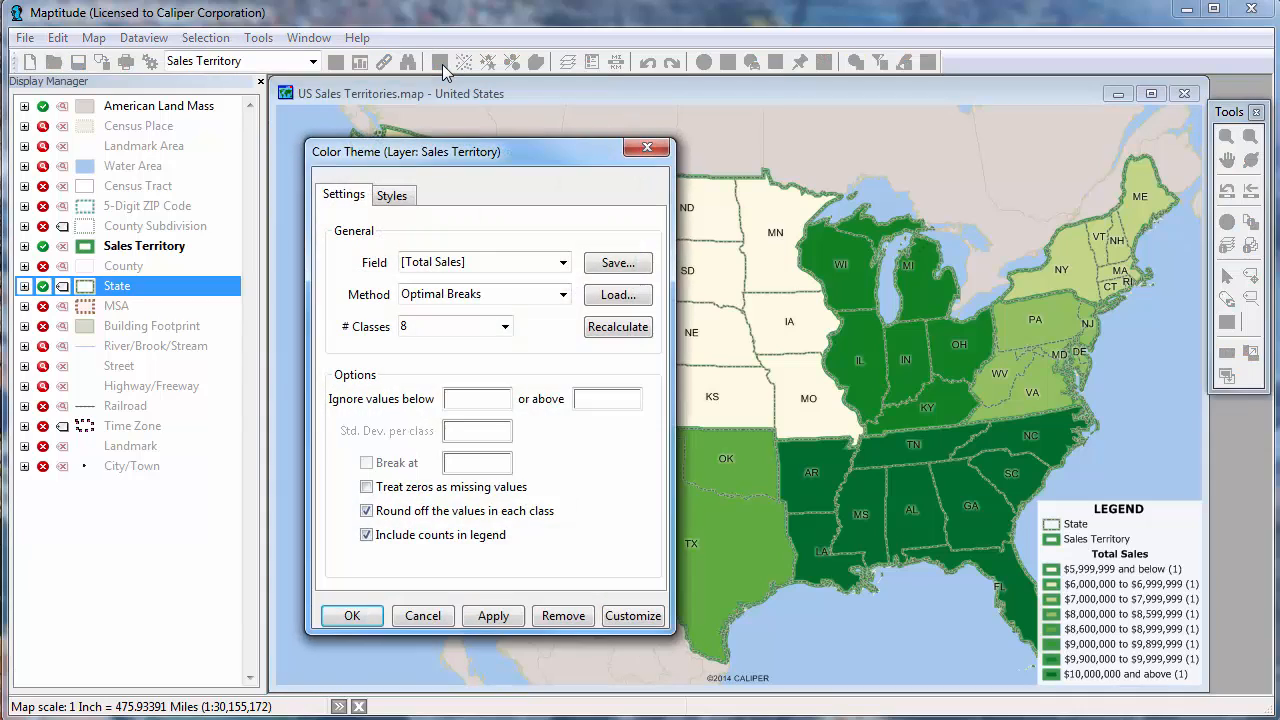
{"action": "left_click", "coordinate": [490, 293]}
{"action": "left_click", "coordinate": [492, 294]}
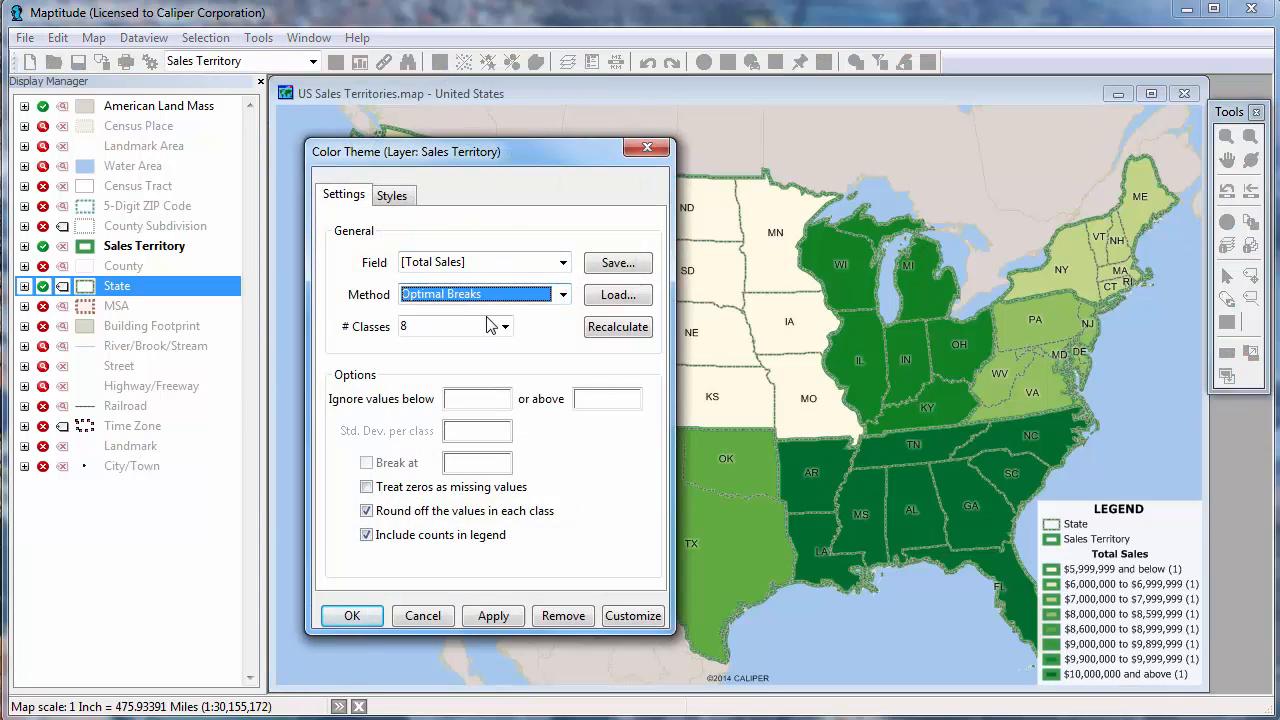
{"action": "left_click", "coordinate": [483, 326]}
{"action": "left_click", "coordinate": [482, 326]}
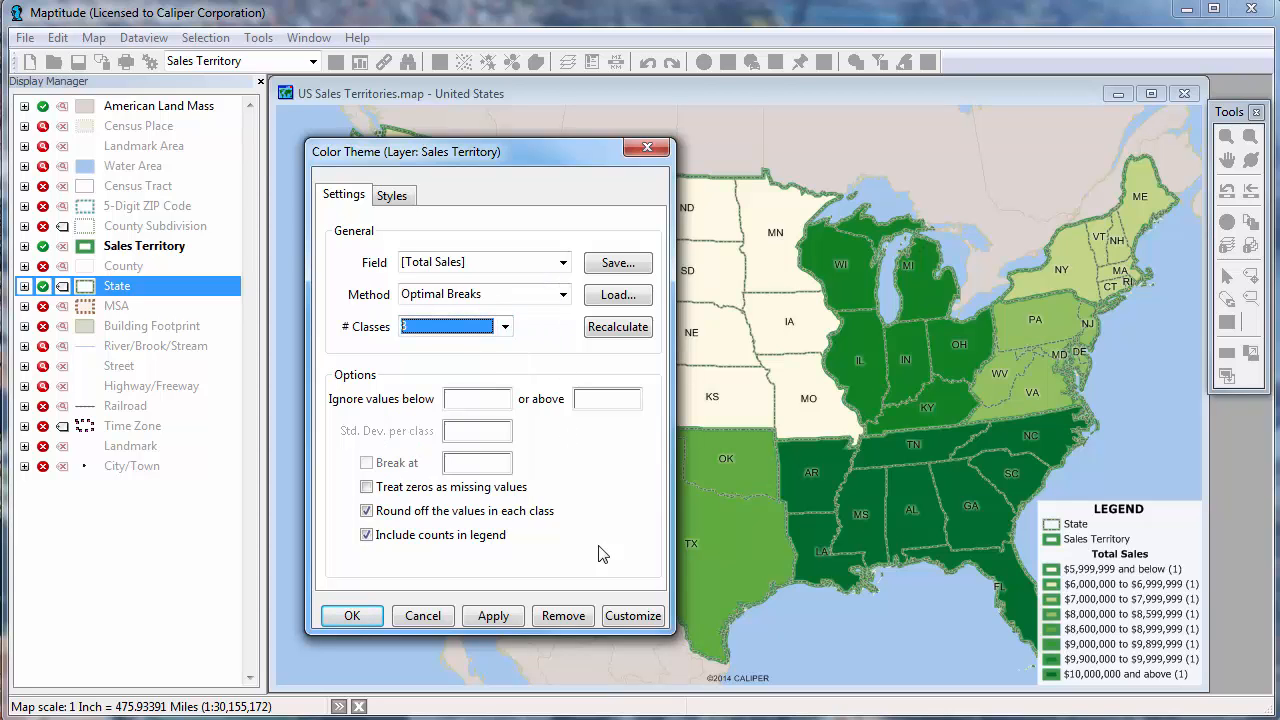
{"action": "left_click", "coordinate": [644, 617]}
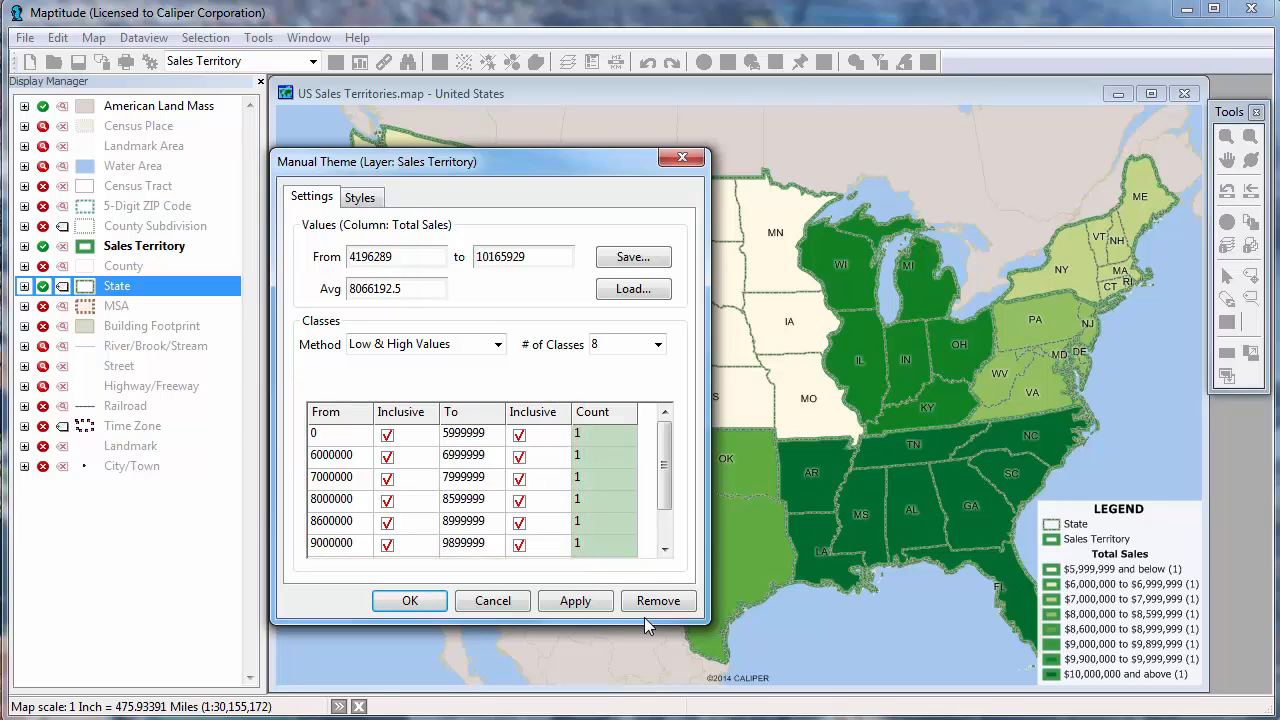
{"action": "left_click", "coordinate": [427, 343]}
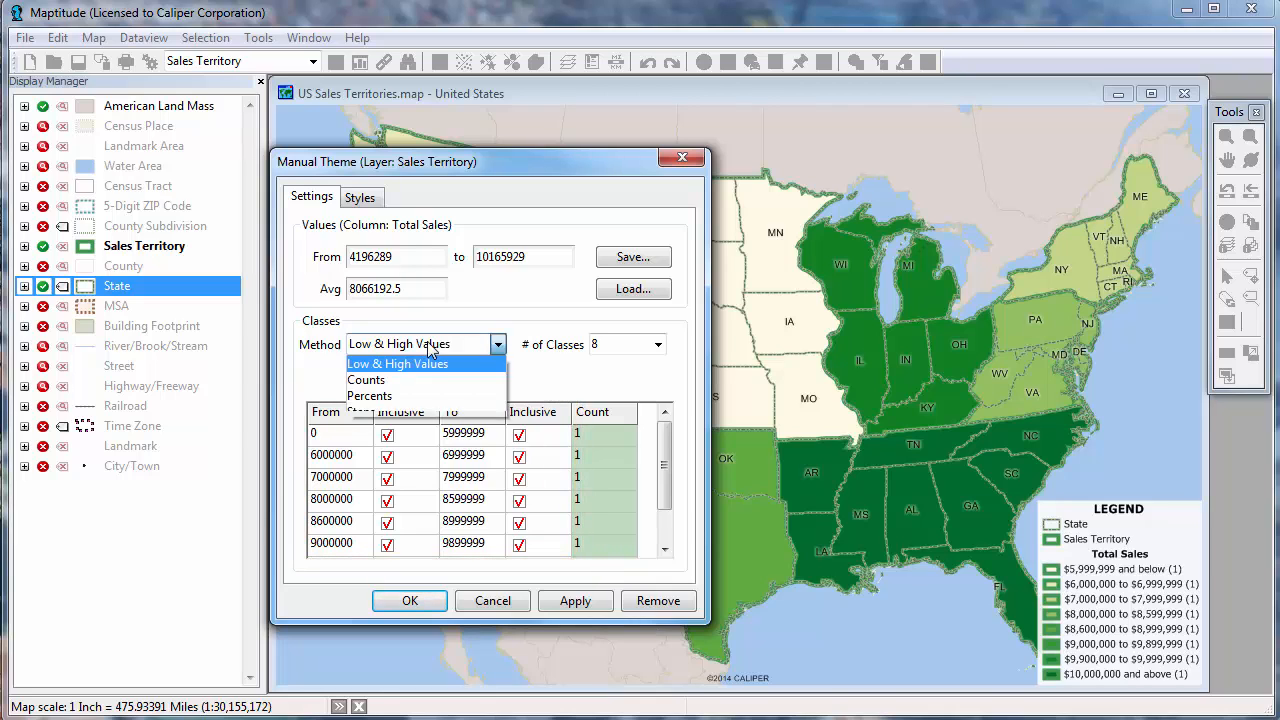
{"action": "left_click", "coordinate": [426, 412]}
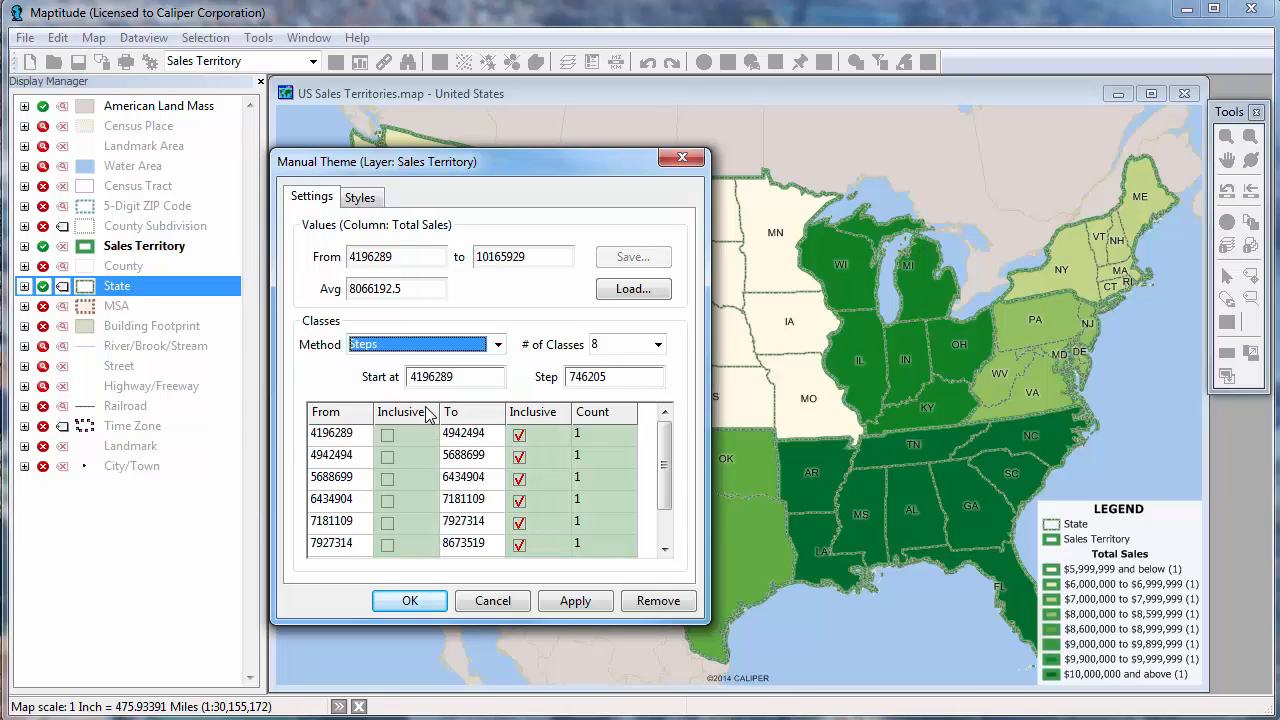
Define the theme's classes to start at 4000000 with a step of 1000000, using 7 classes.
{"action": "left_click", "coordinate": [428, 377]}
{"action": "double_click", "coordinate": [428, 377]}
{"action": "type", "text": "4000000"}
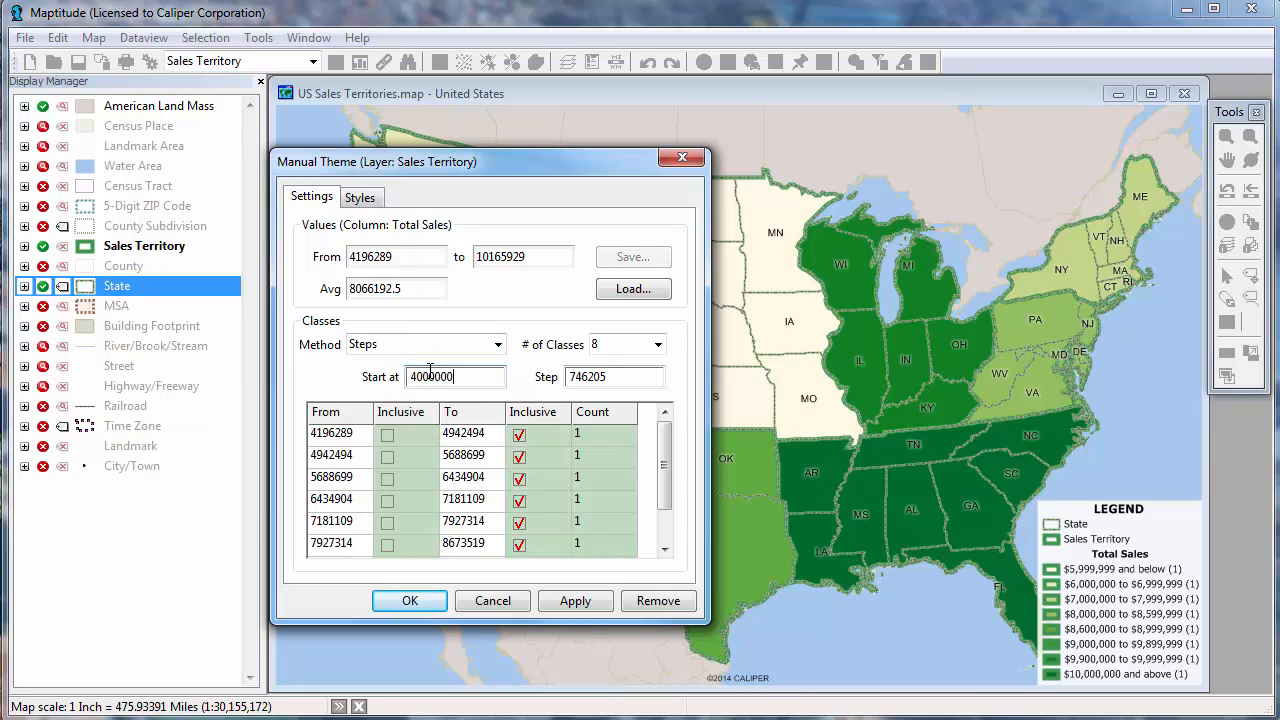
{"action": "double_click", "coordinate": [588, 377]}
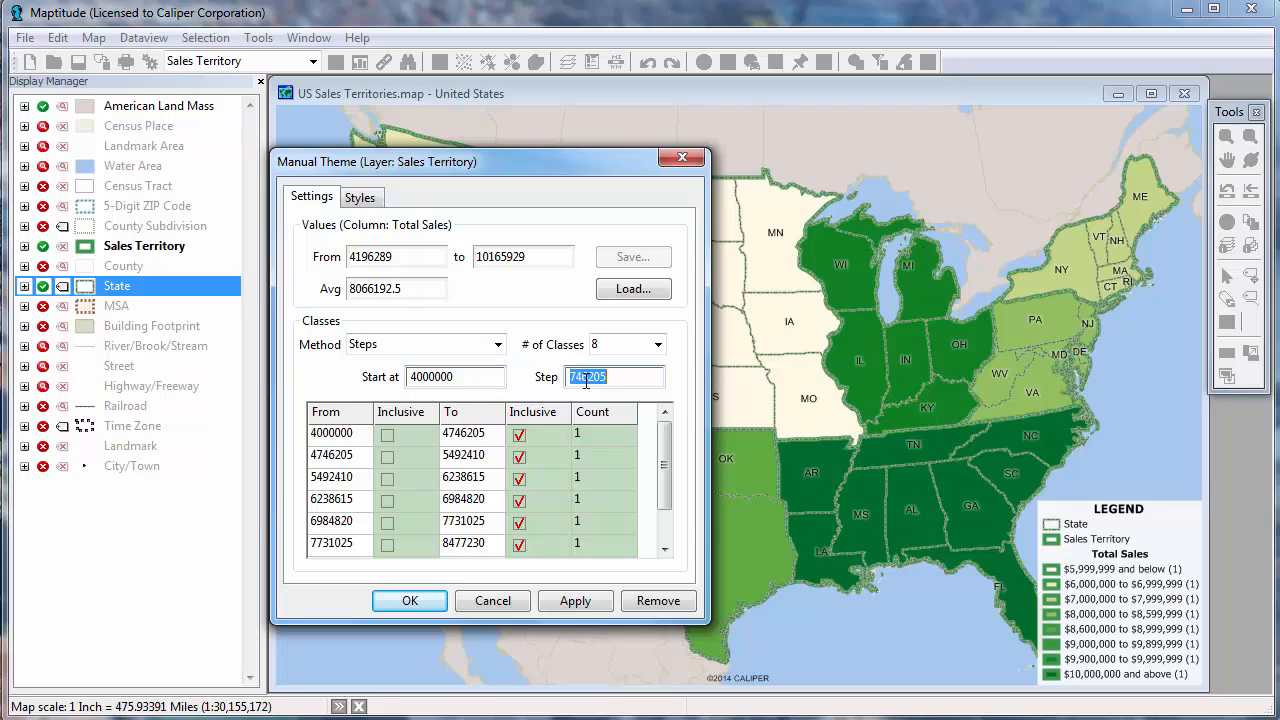
{"action": "type", "text": "1000000"}
{"action": "key", "text": "Tab"}
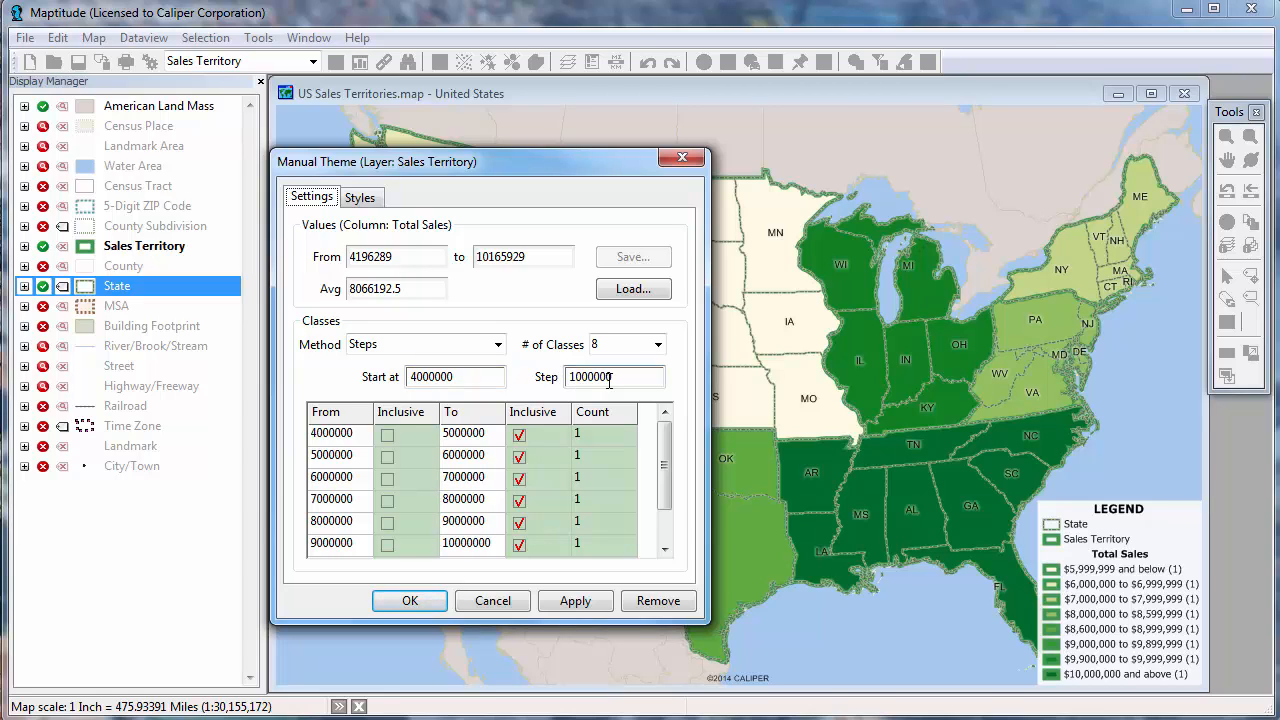
{"action": "left_click", "coordinate": [657, 344]}
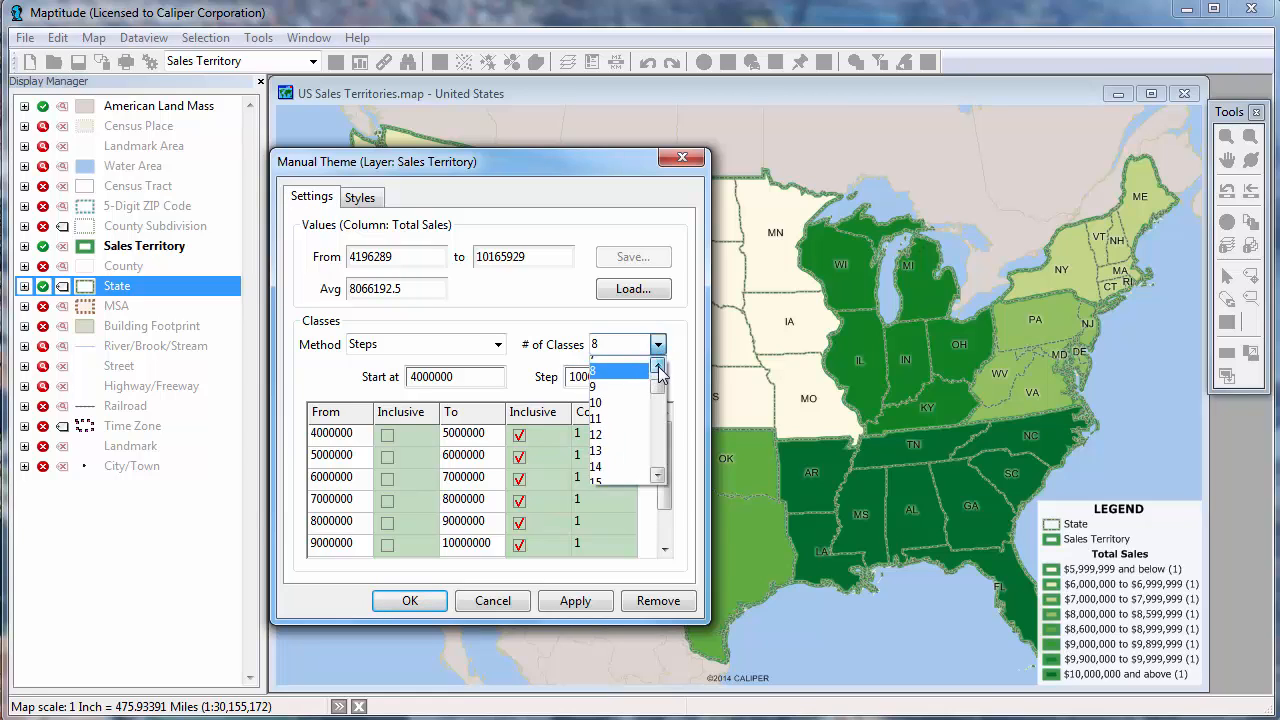
{"action": "left_click", "coordinate": [658, 369]}
{"action": "left_click", "coordinate": [643, 373]}
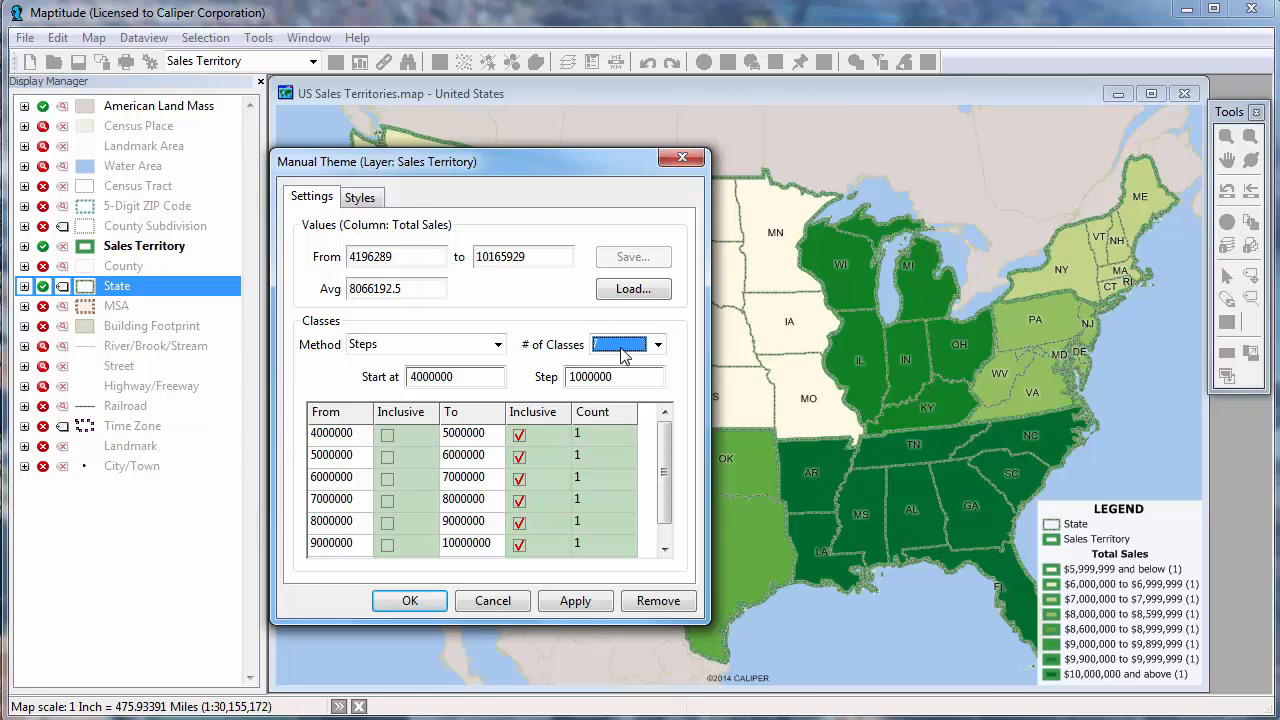
Set the end color of the class color ramp to dark red, keeping the cream start, and apply the theme.
{"action": "left_click", "coordinate": [370, 203]}
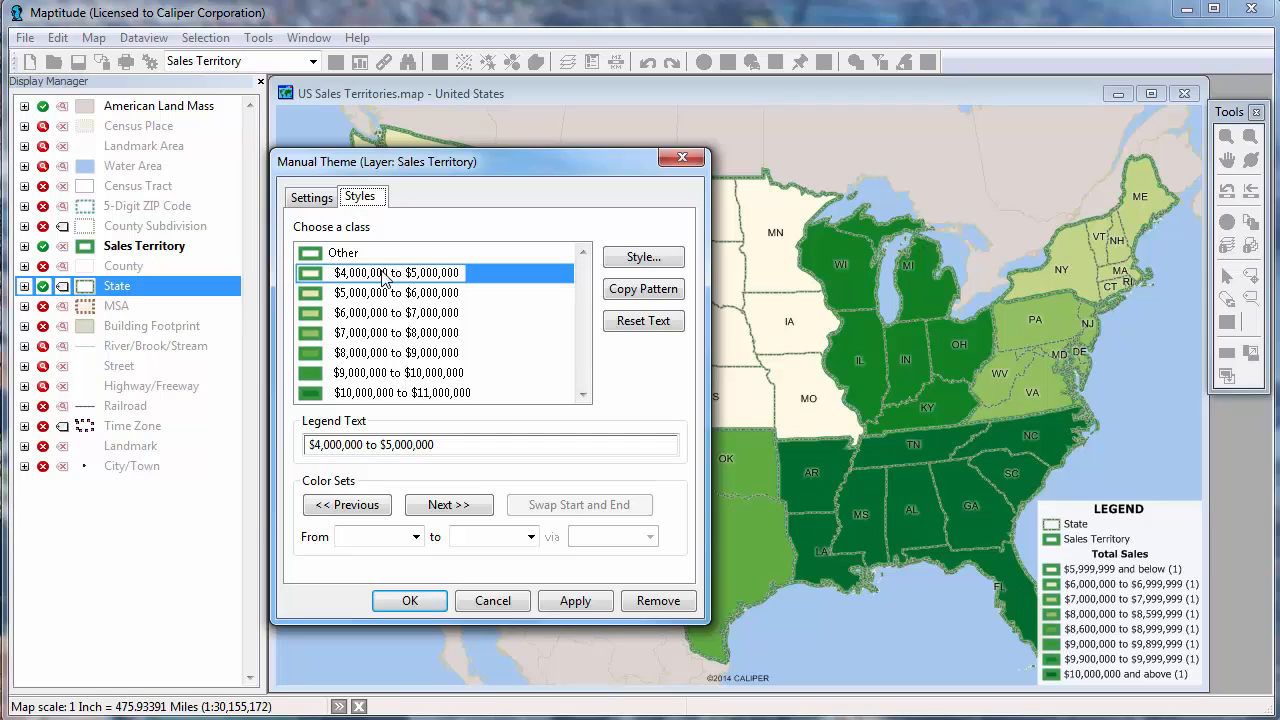
{"action": "left_click", "coordinate": [464, 504]}
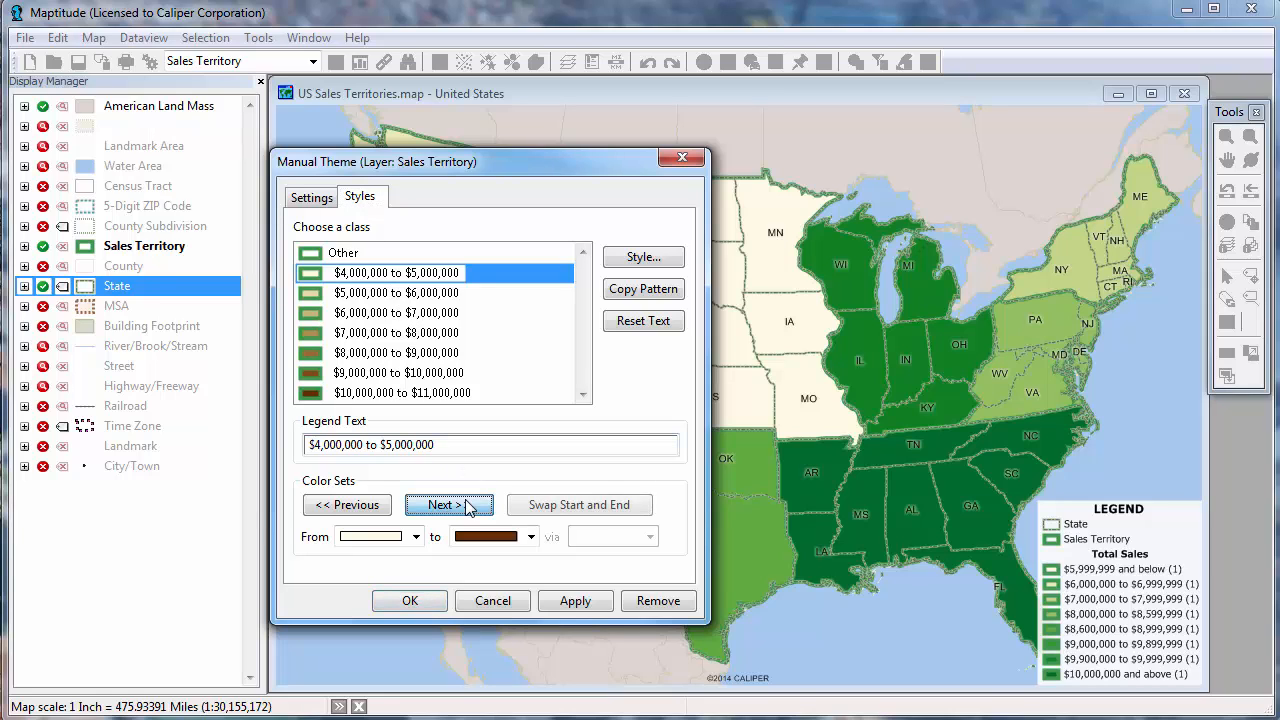
{"action": "left_click", "coordinate": [388, 508]}
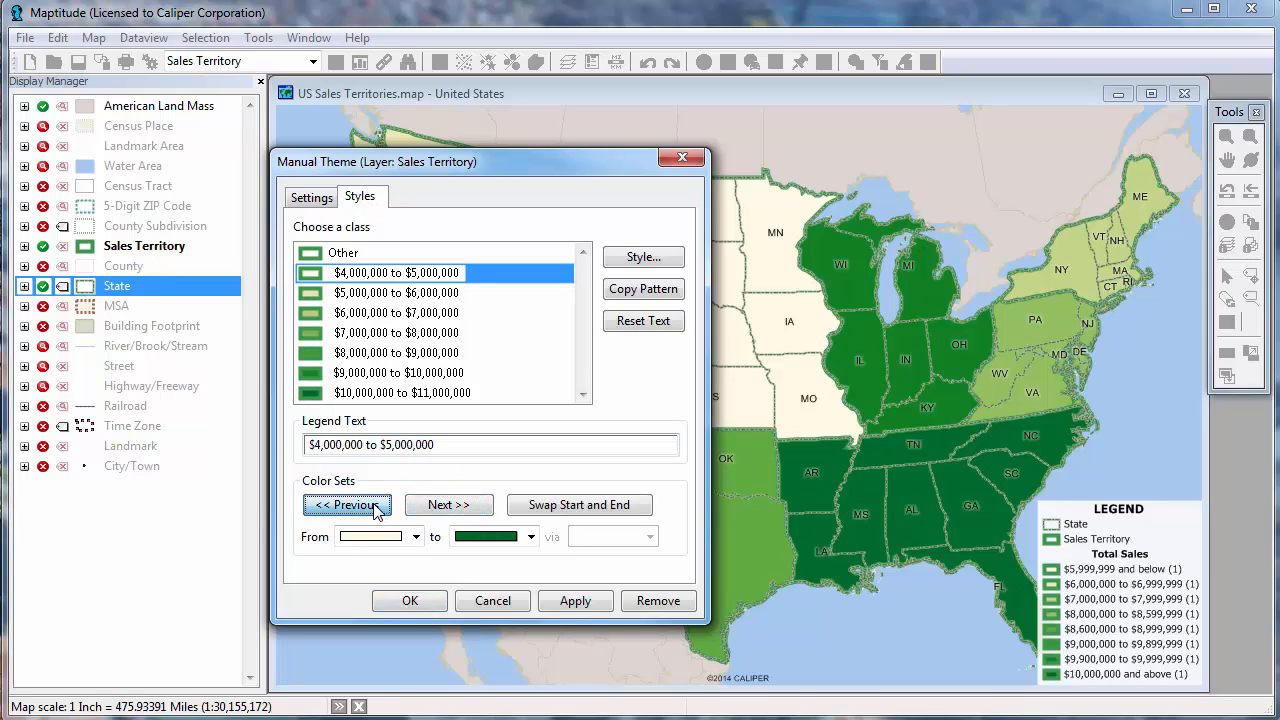
{"action": "left_click", "coordinate": [497, 540]}
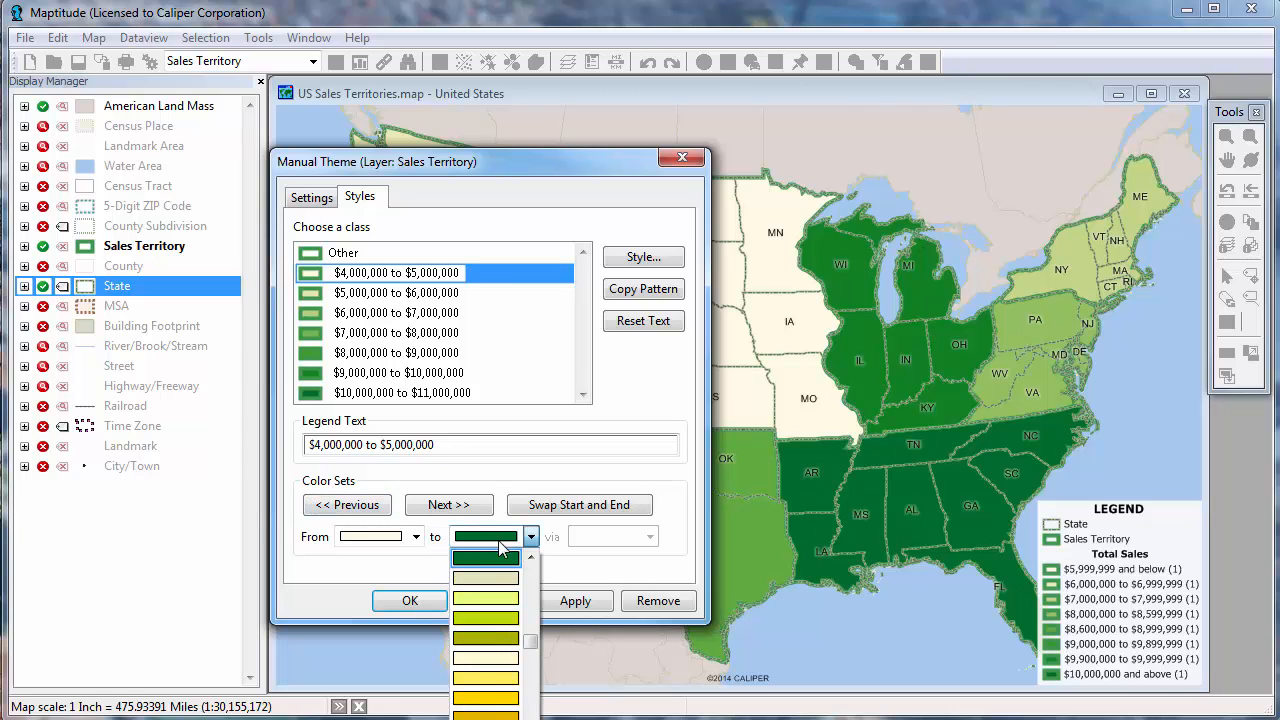
{"action": "scroll", "coordinate": [530, 600], "scroll_direction": "down", "scroll_amount": 3}
{"action": "left_click", "coordinate": [530, 597]}
{"action": "left_click", "coordinate": [530, 597]}
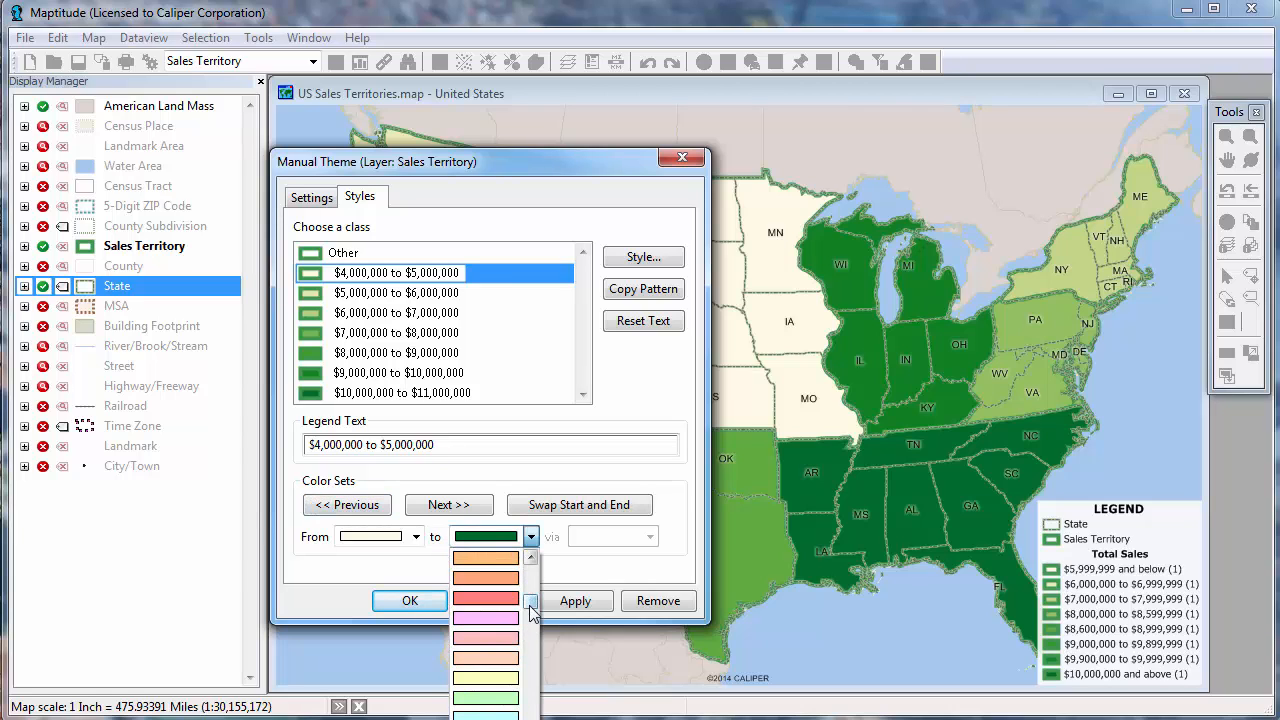
{"action": "left_click", "coordinate": [531, 608]}
{"action": "left_click", "coordinate": [486, 697]}
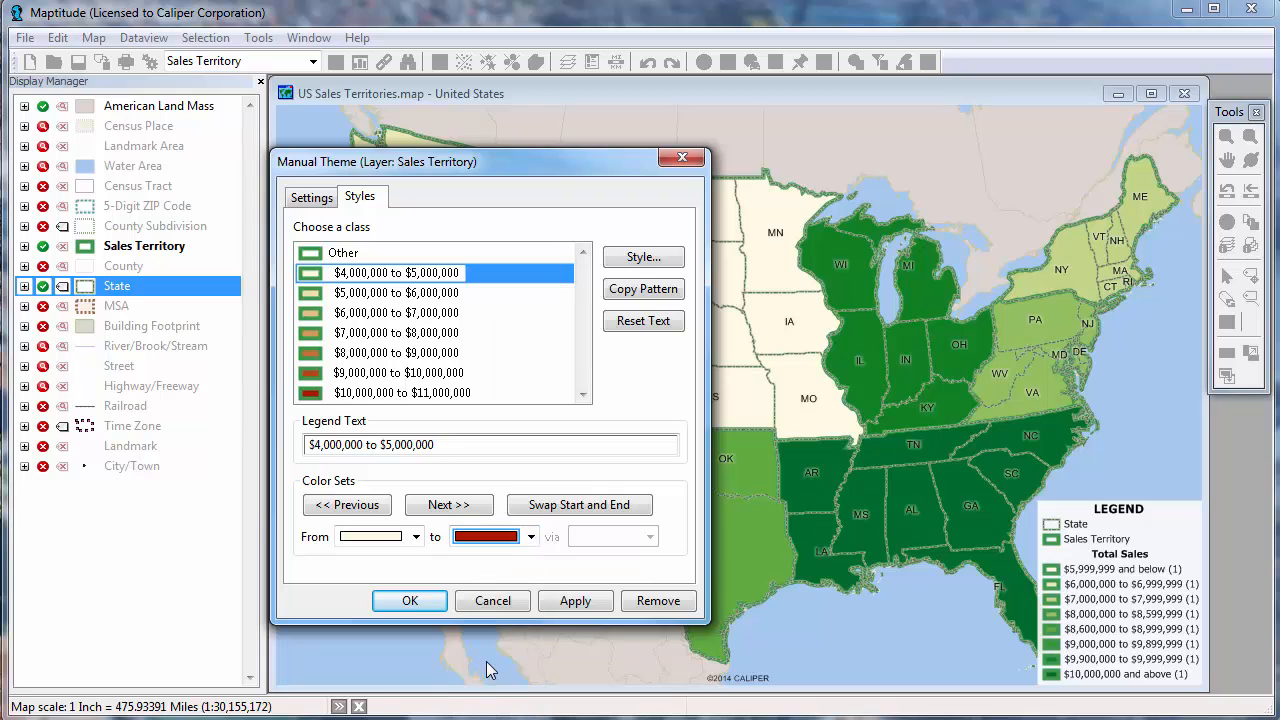
{"action": "left_click", "coordinate": [410, 601]}
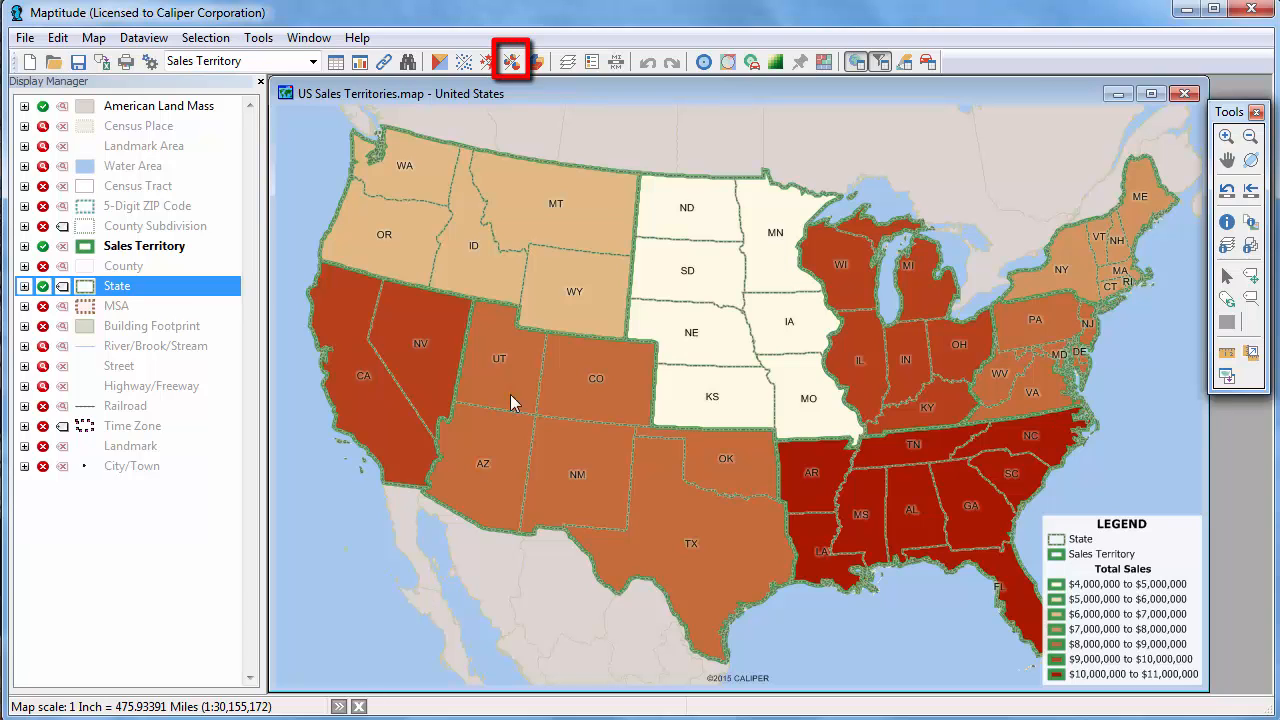
Add a vertical bar chart theme to the Sales Territory layer showing the Q1, Q2, Q3 and Q4 Sales fields.
{"action": "left_click", "coordinate": [511, 63]}
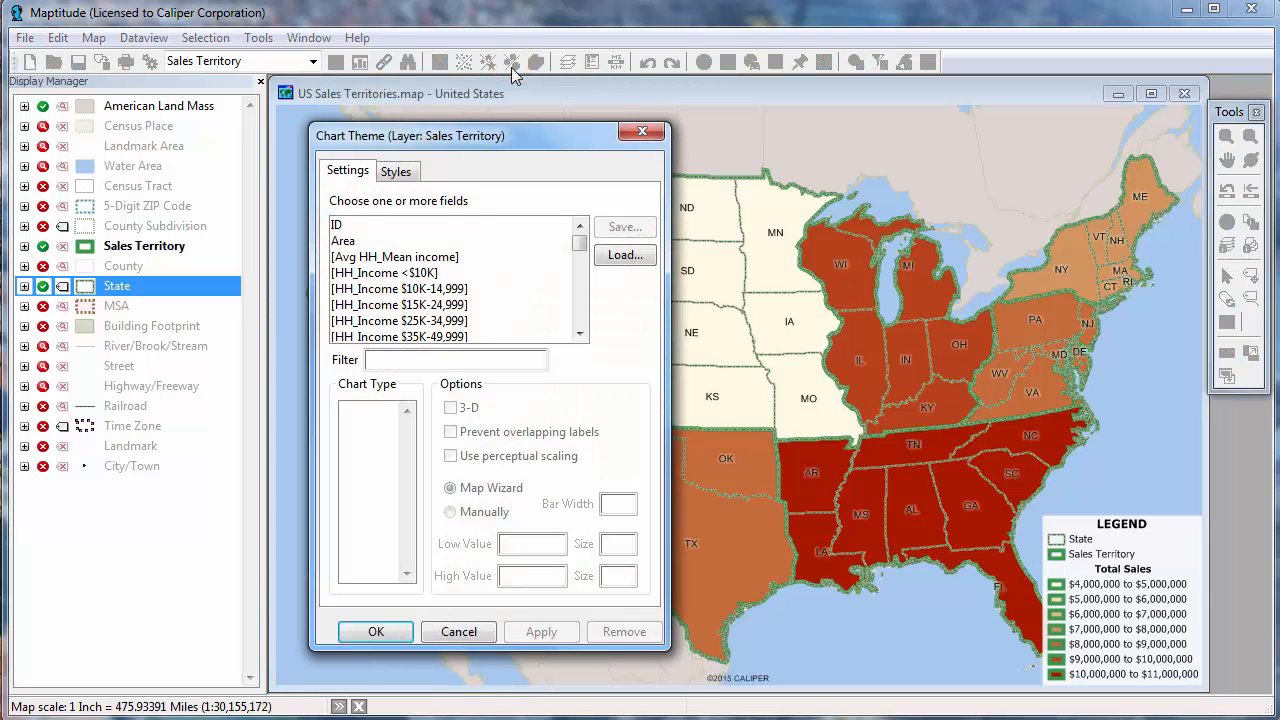
{"action": "scroll", "coordinate": [582, 302], "scroll_direction": "down", "scroll_amount": 4}
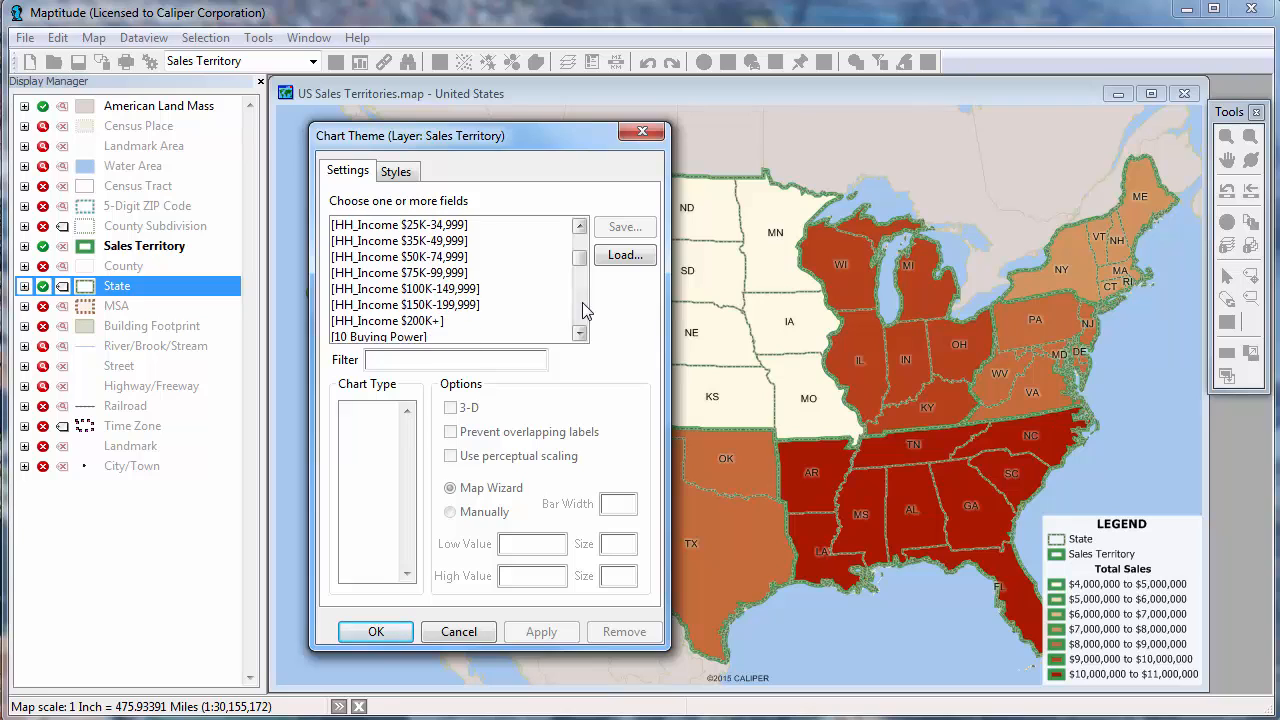
{"action": "left_click_drag", "start_coordinate": [372, 257], "coordinate": [372, 313]}
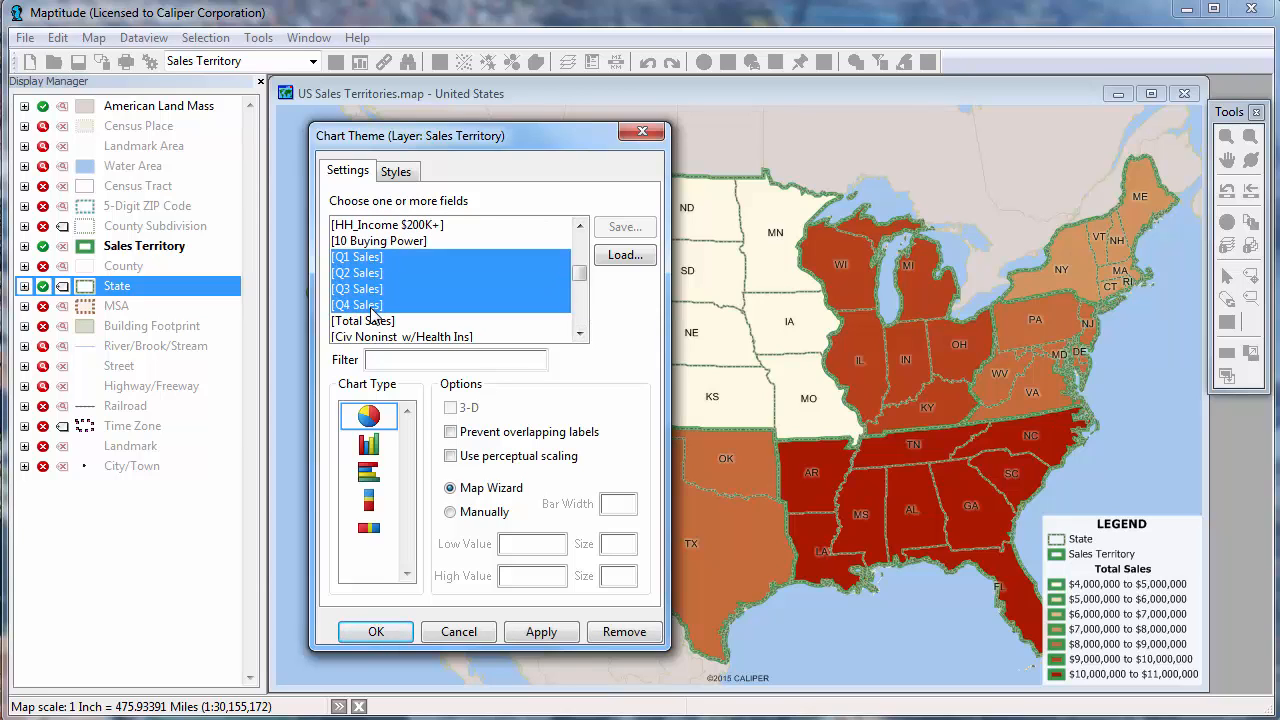
{"action": "left_click", "coordinate": [368, 445]}
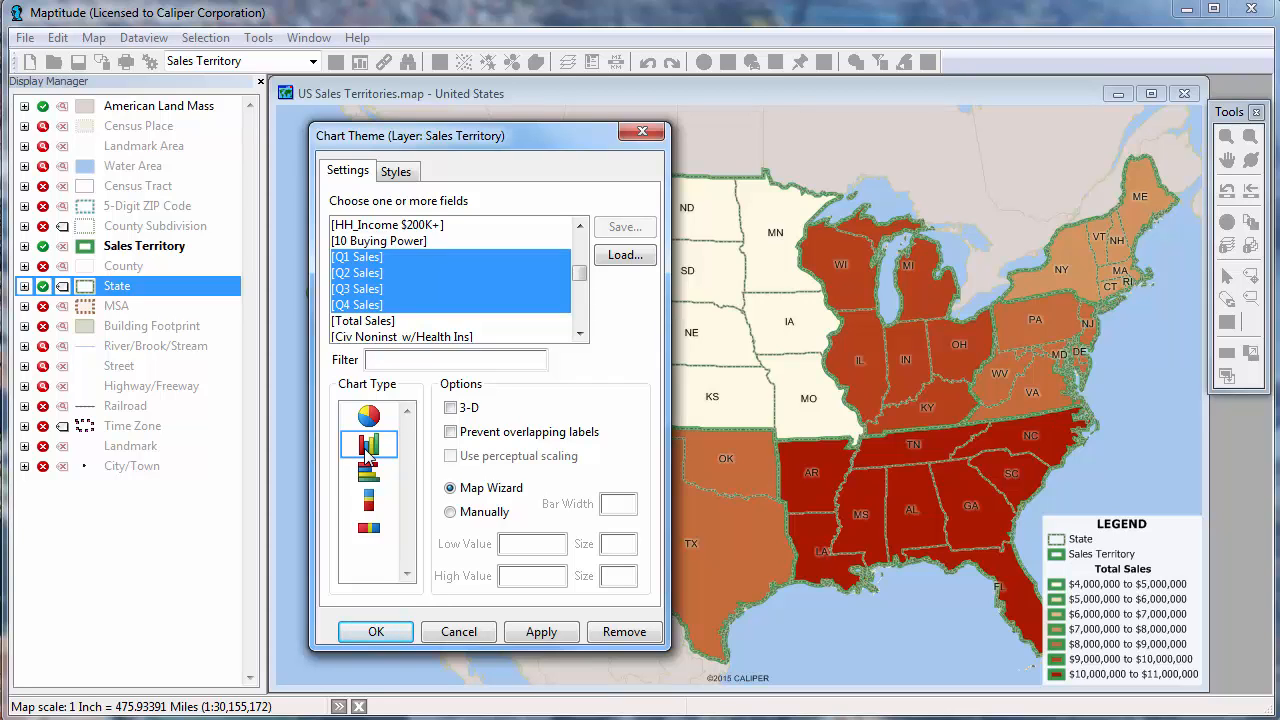
{"action": "left_click", "coordinate": [387, 631]}
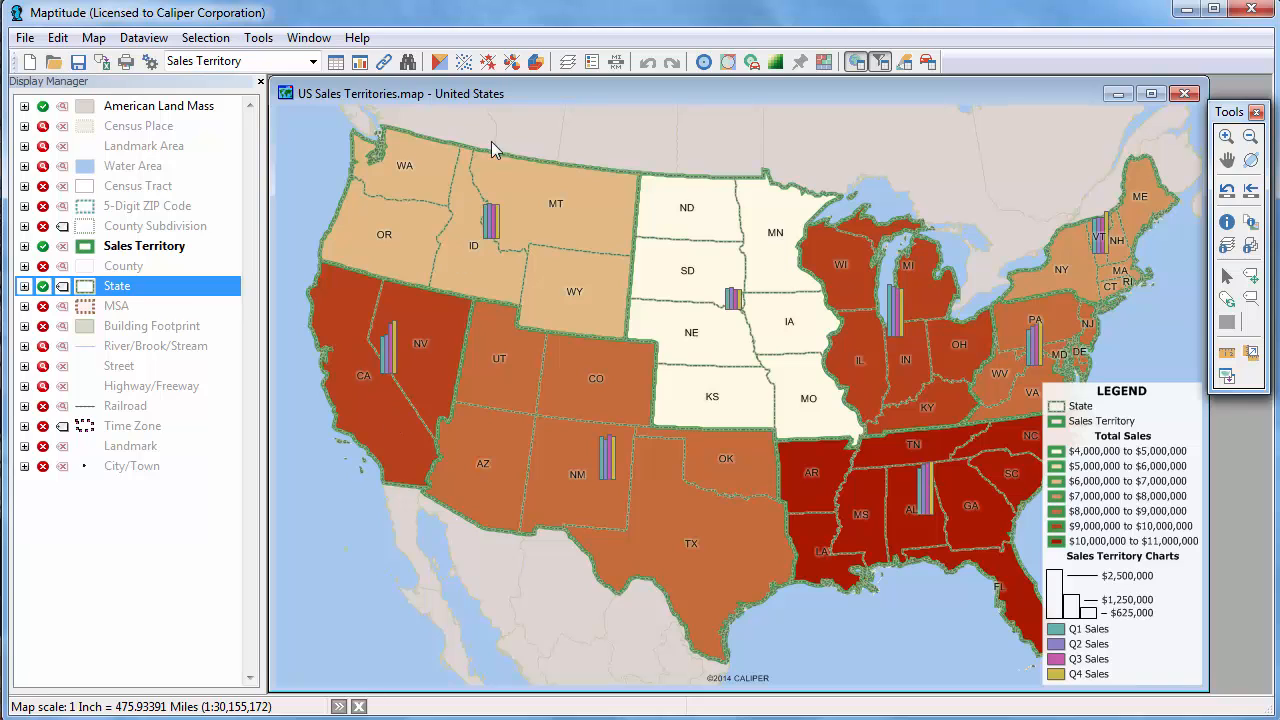
Increase the chart theme's bar width and switch its colors to the blue, green, red and orange color set.
{"action": "left_click", "coordinate": [511, 63]}
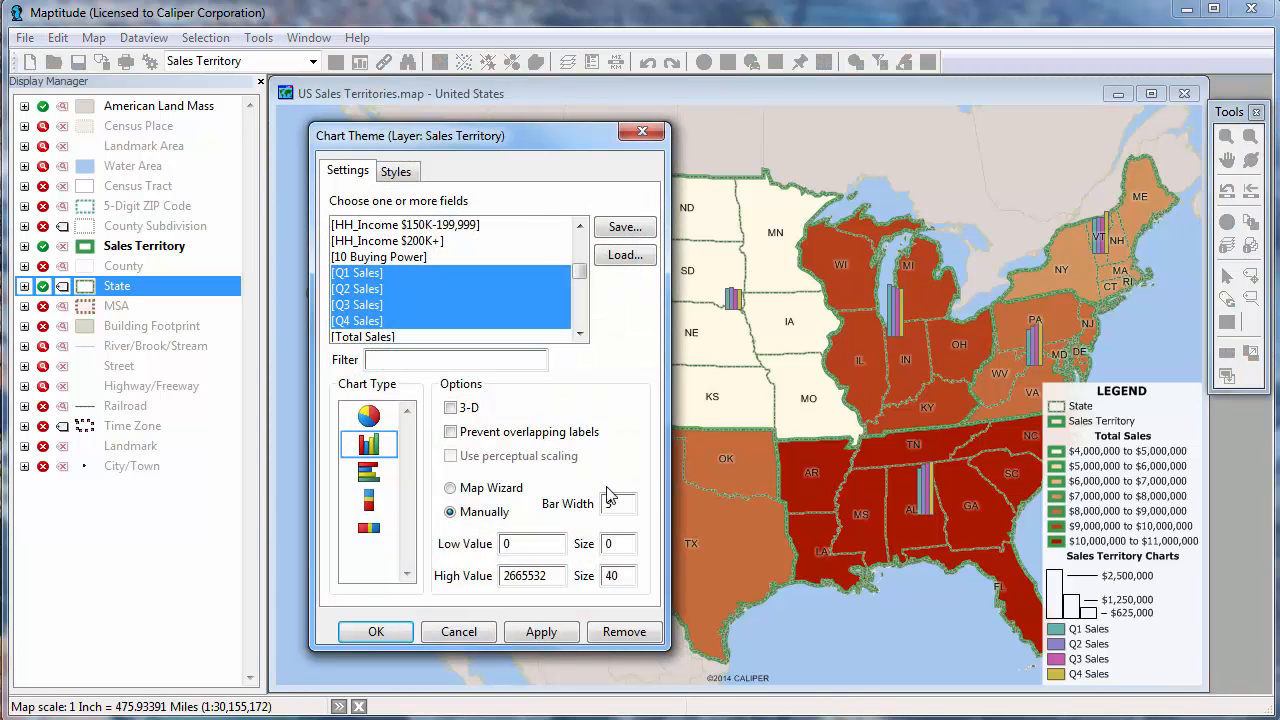
{"action": "double_click", "coordinate": [605, 504]}
{"action": "left_click", "coordinate": [398, 172]}
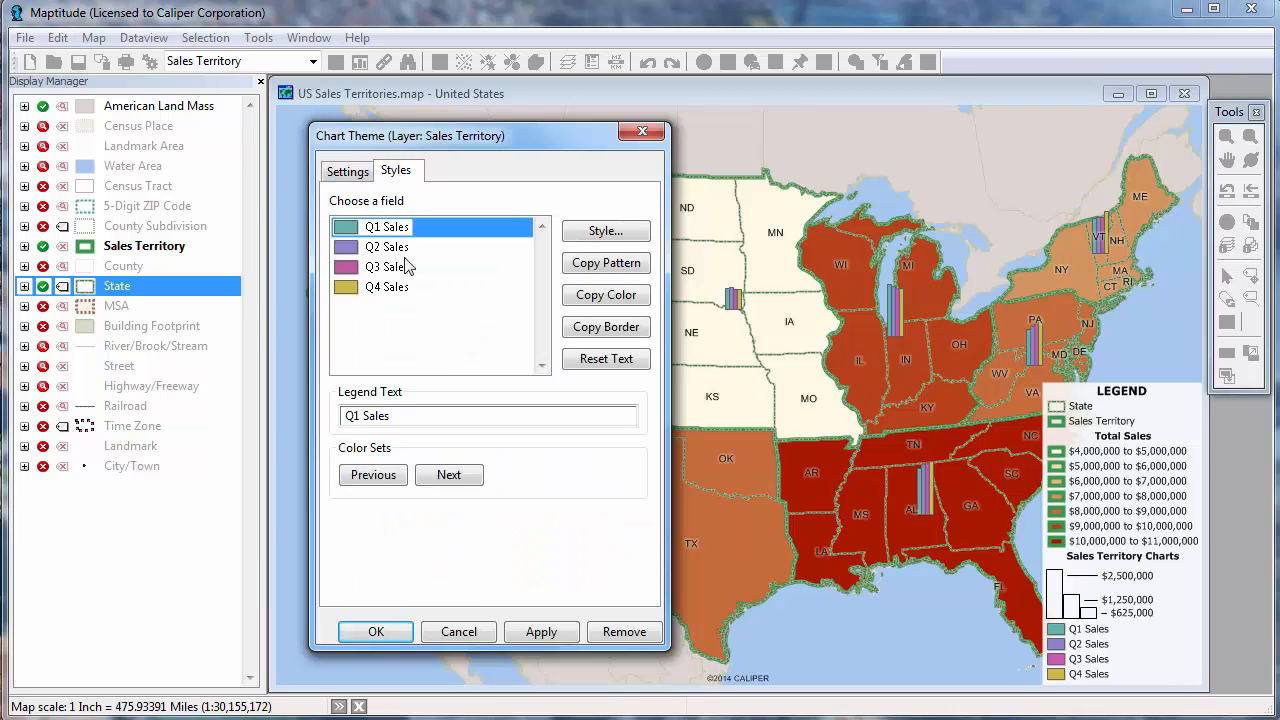
{"action": "left_click", "coordinate": [437, 476]}
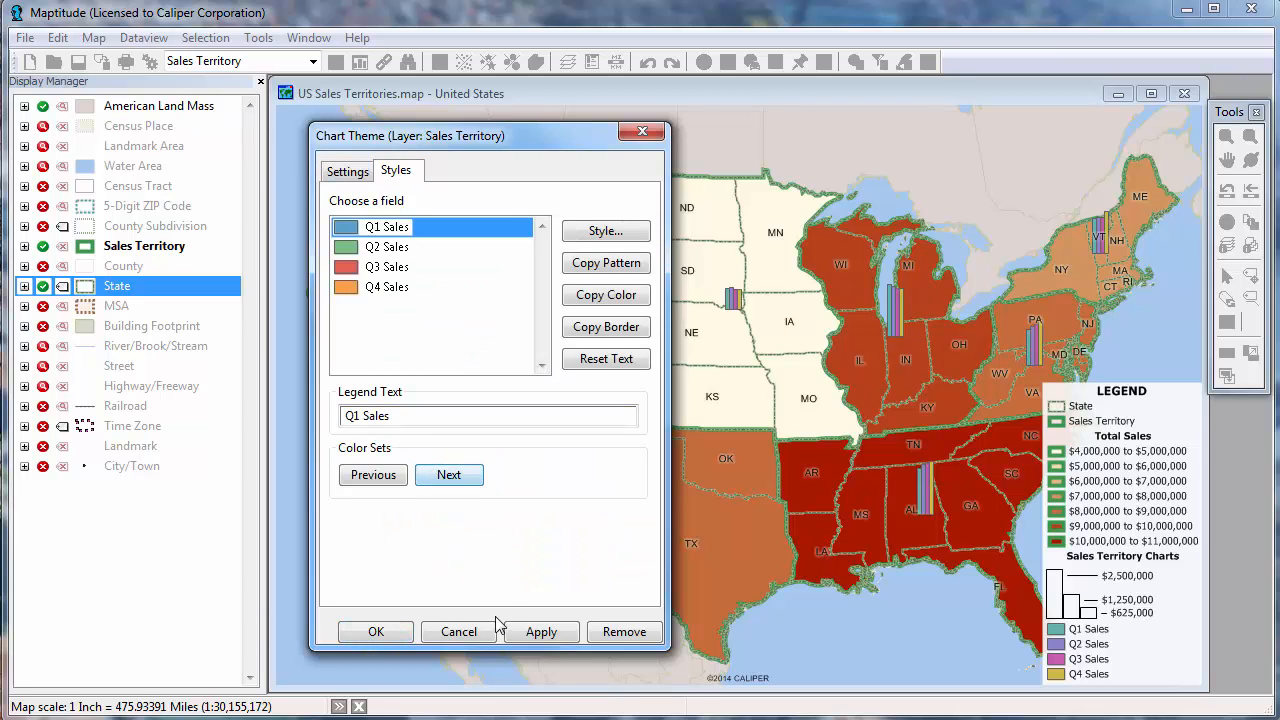
{"action": "left_click", "coordinate": [376, 631]}
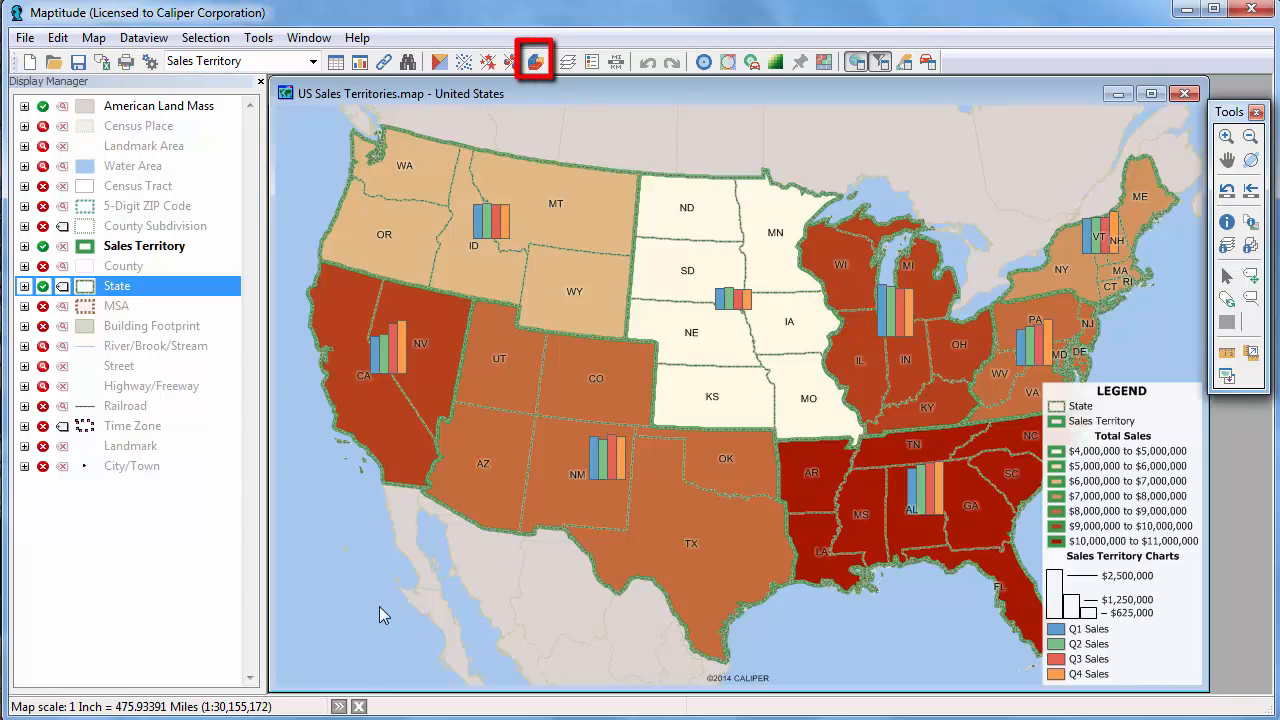
Set up a prism map of the Sales Territory layer based on the Total Sales field, with the chart axis turned off.
{"action": "left_click", "coordinate": [535, 62]}
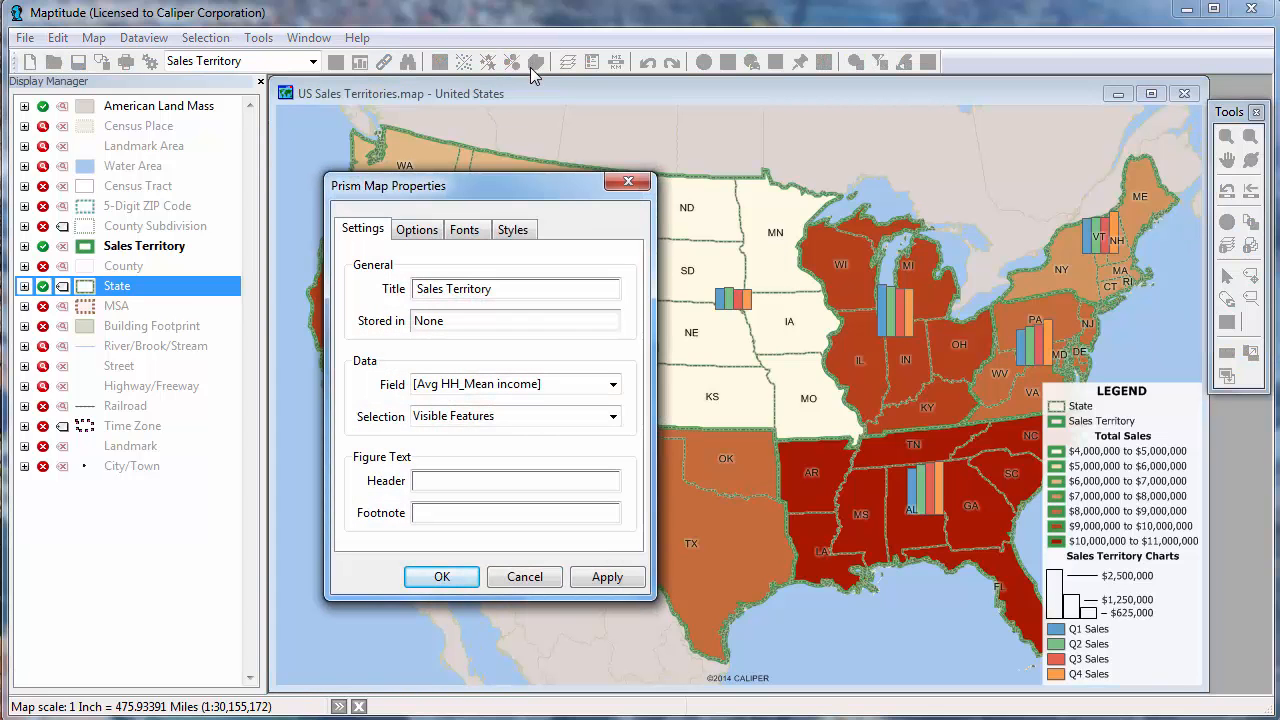
{"action": "left_click", "coordinate": [527, 384]}
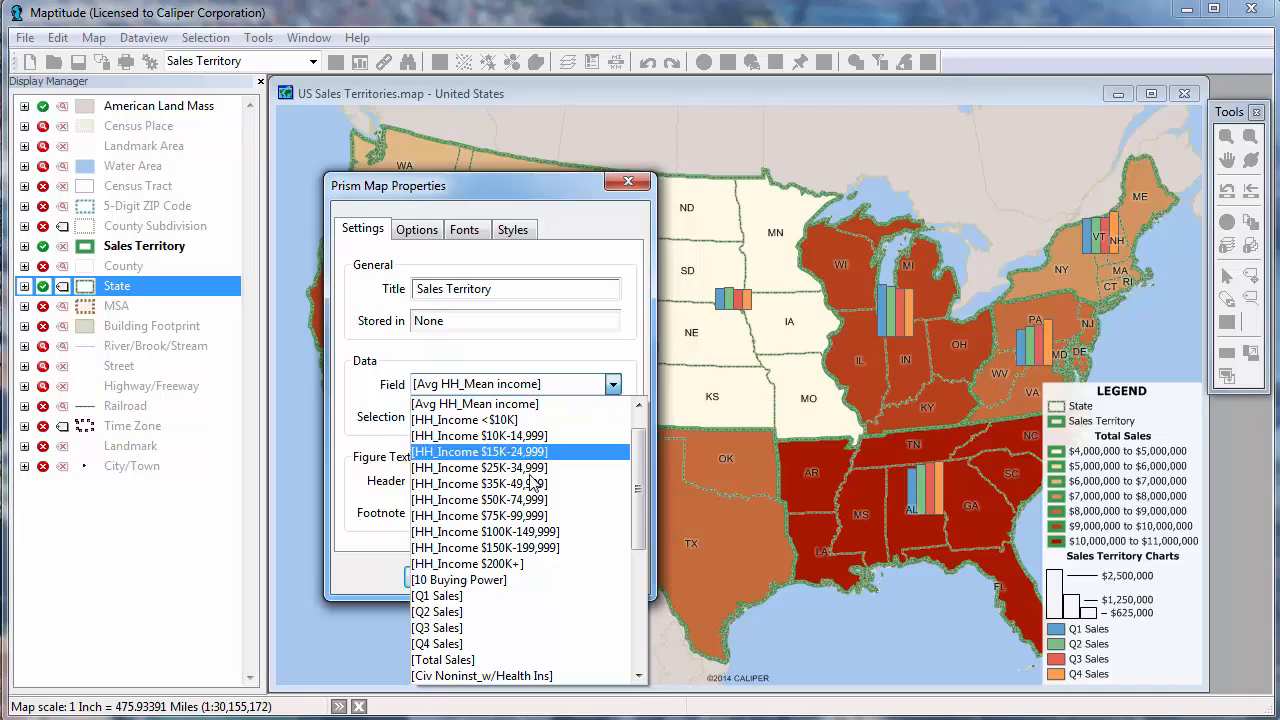
{"action": "left_click", "coordinate": [508, 660]}
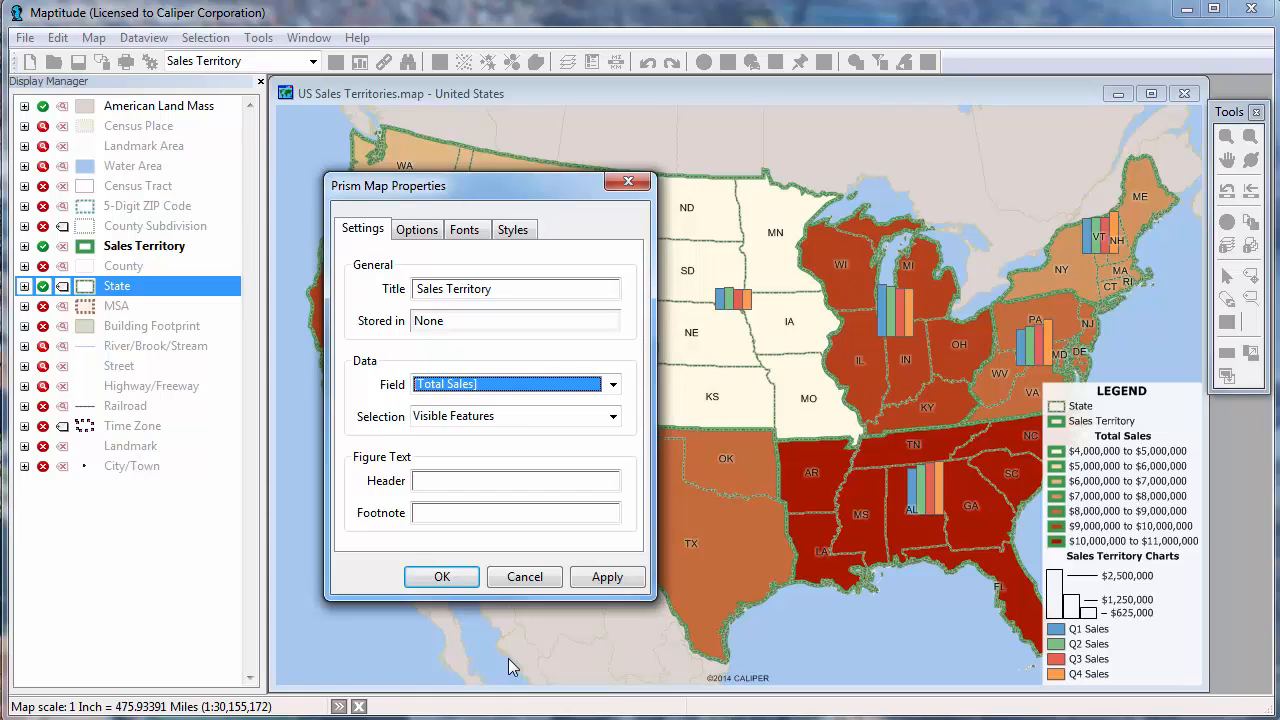
{"action": "left_click", "coordinate": [408, 231]}
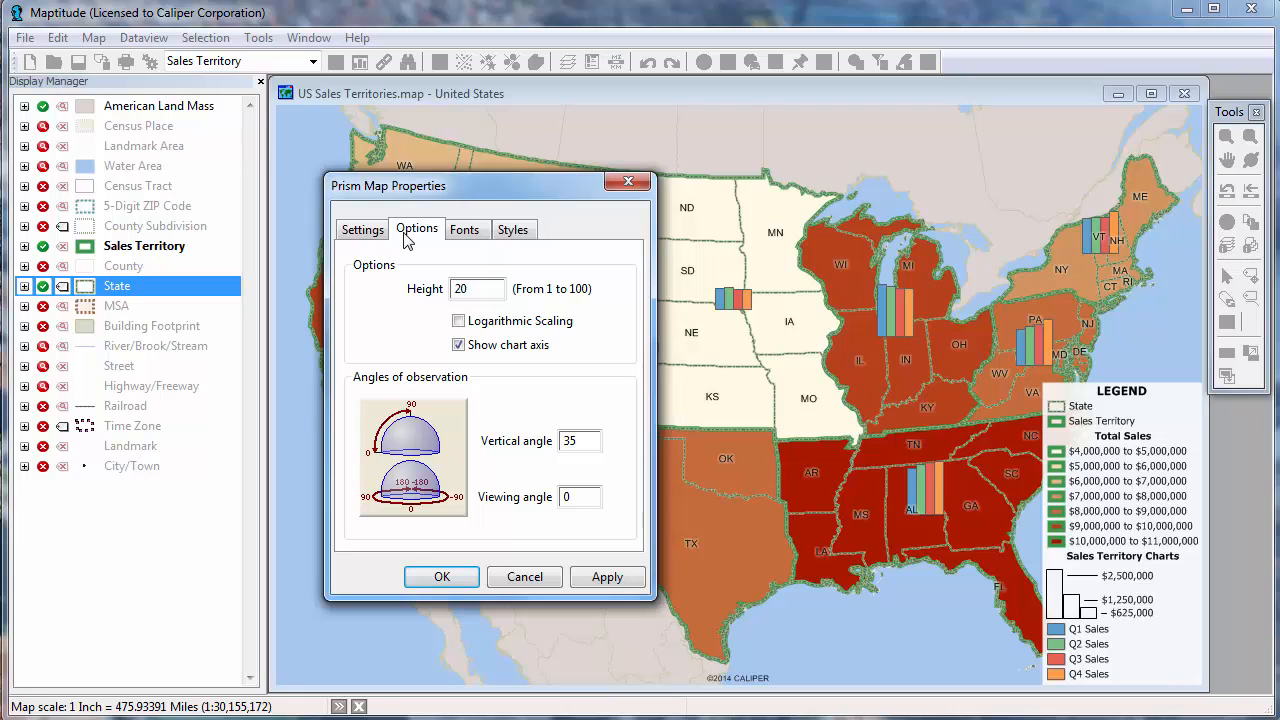
{"action": "left_click", "coordinate": [459, 345]}
Give the prism map the color ramp running from near white to dark green and create the map.
{"action": "left_click", "coordinate": [515, 231]}
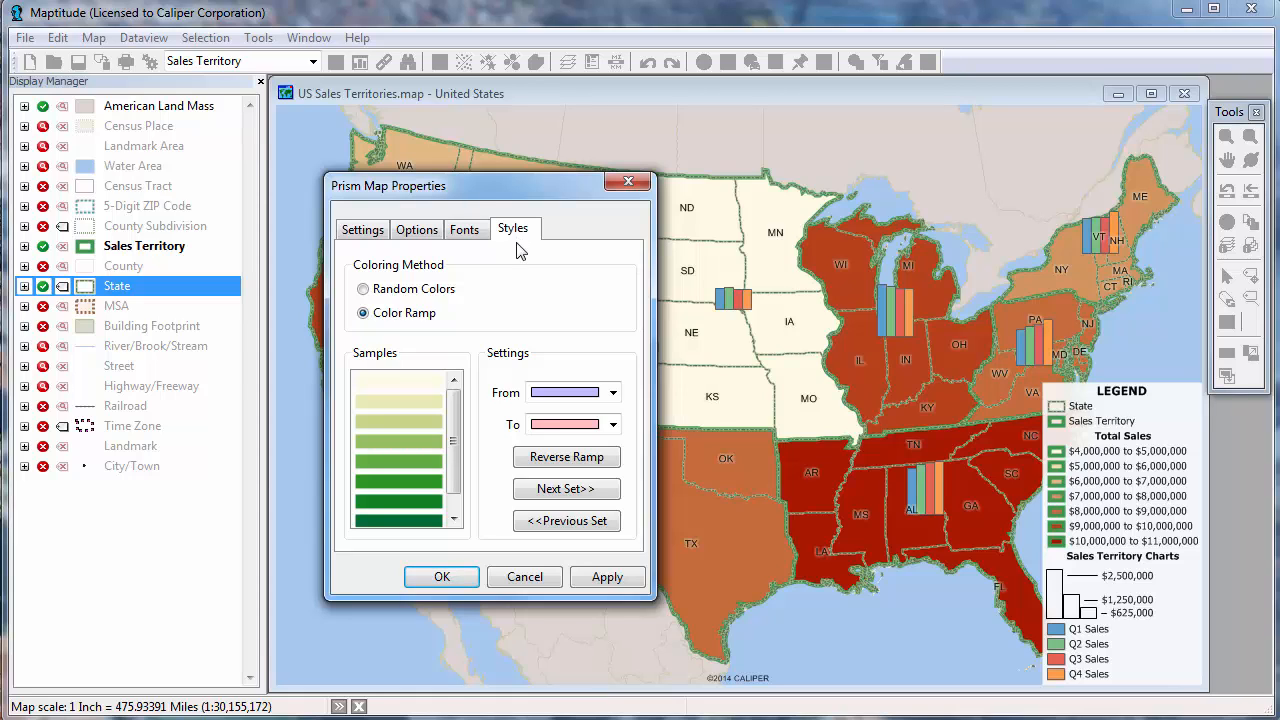
{"action": "left_click", "coordinate": [570, 492]}
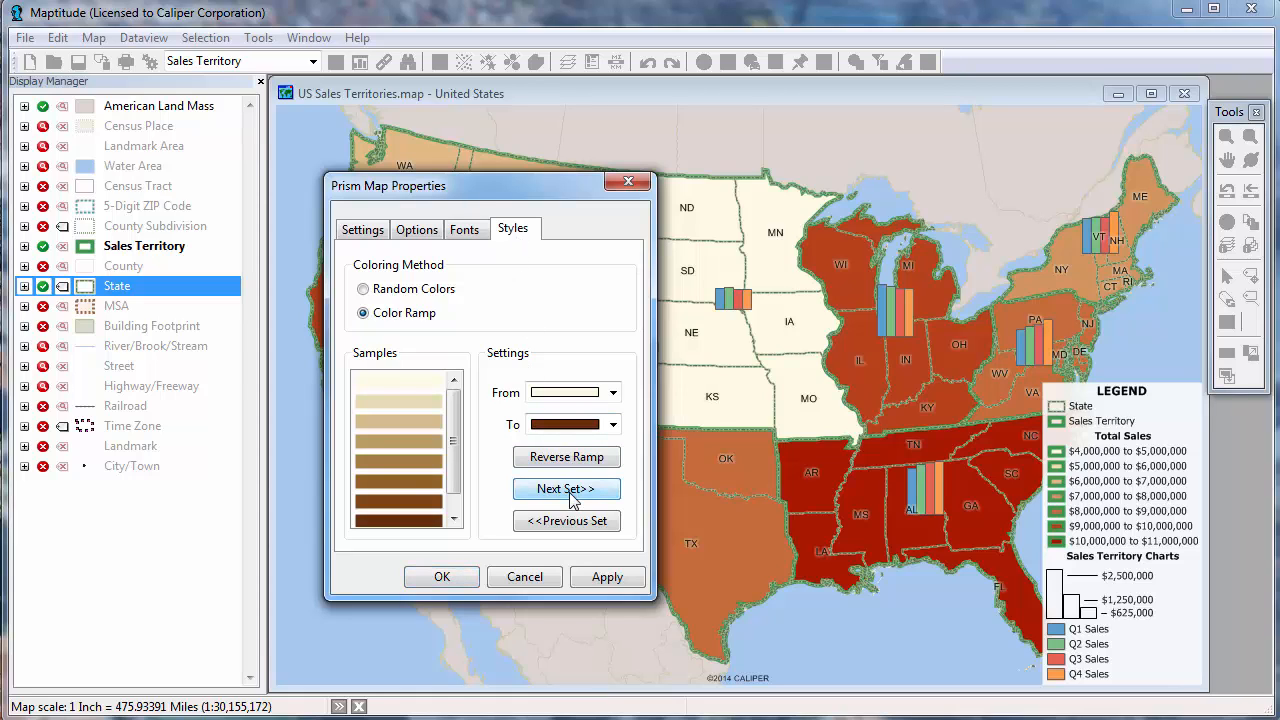
{"action": "left_click", "coordinate": [566, 489]}
{"action": "left_click", "coordinate": [566, 489]}
{"action": "left_click", "coordinate": [566, 489]}
{"action": "left_click", "coordinate": [568, 490]}
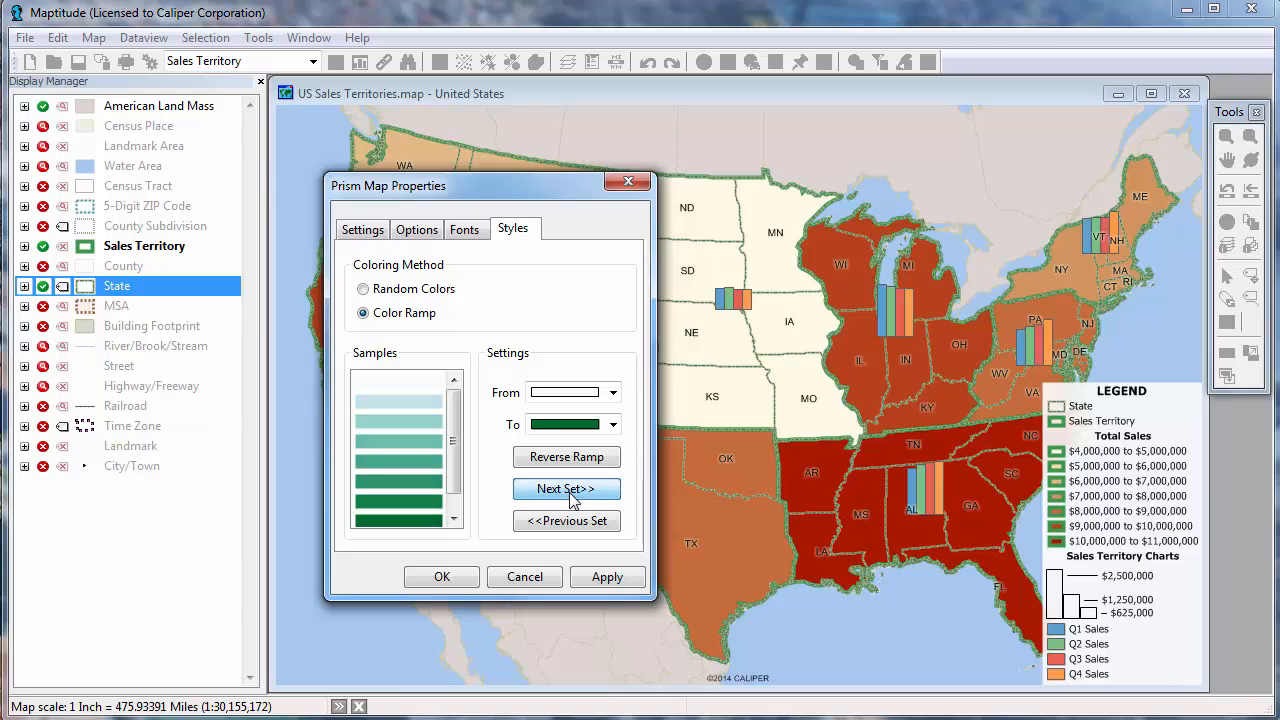
{"action": "left_click", "coordinate": [464, 578]}
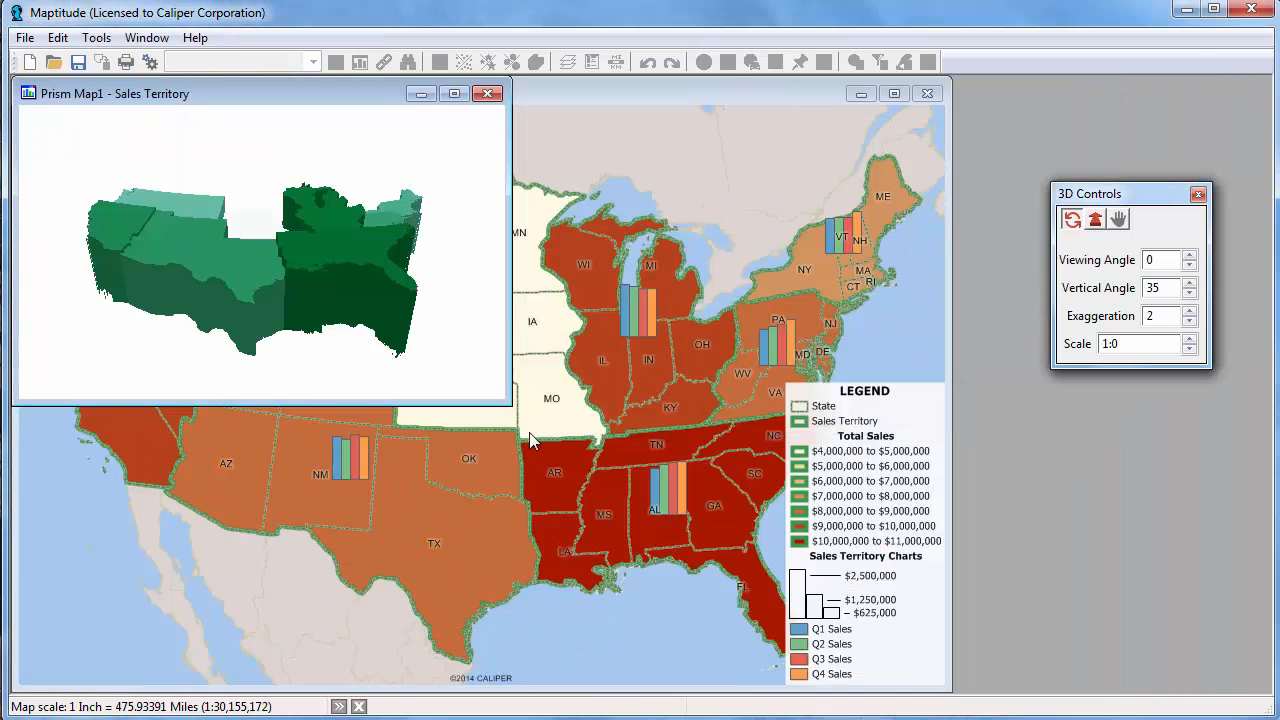
Enlarge the prism map window and set the viewing angle to 15, the vertical angle to 45 and the exaggeration to 1.
{"action": "left_click_drag", "start_coordinate": [503, 398], "coordinate": [954, 634]}
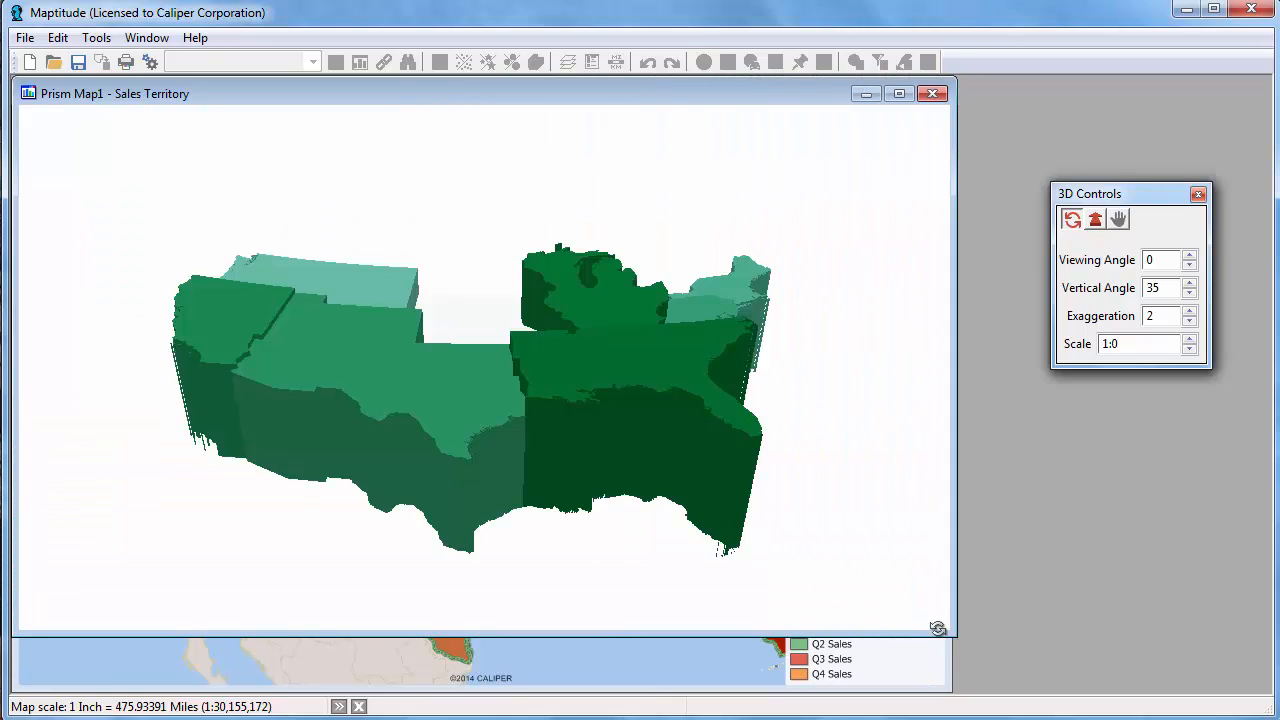
{"action": "left_click", "coordinate": [1189, 256]}
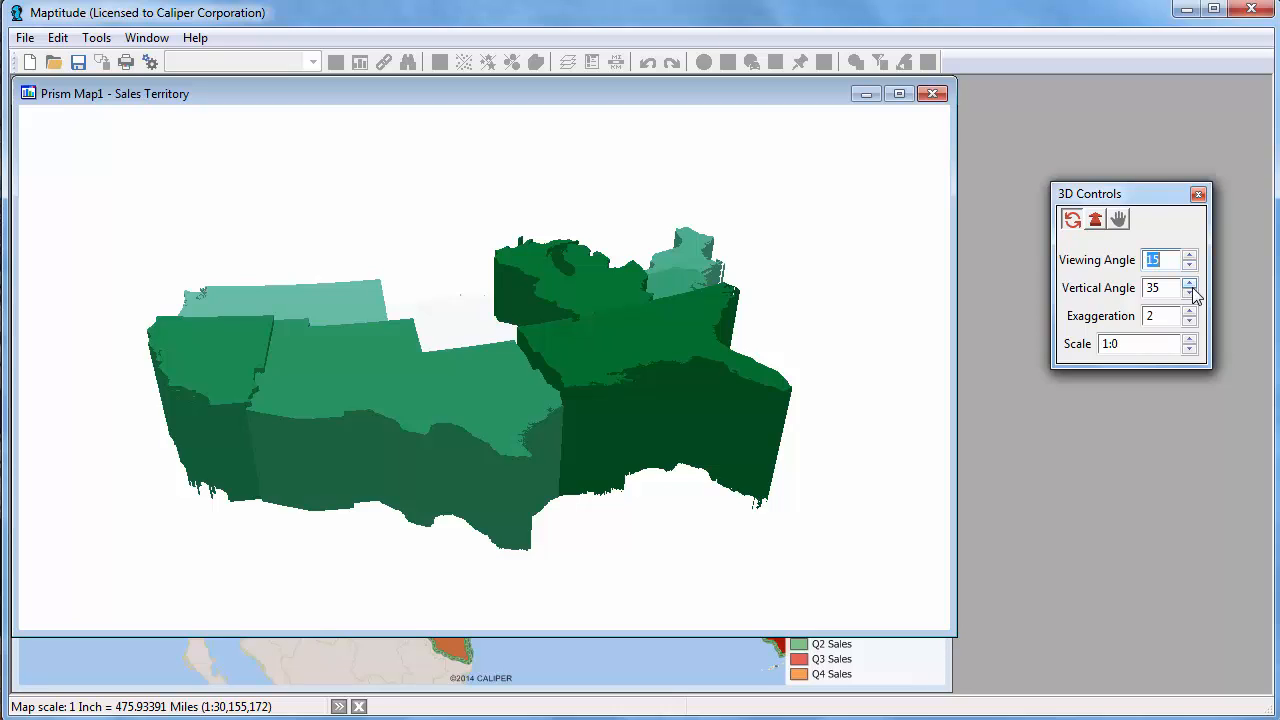
{"action": "left_click", "coordinate": [1189, 283]}
{"action": "left_click", "coordinate": [1189, 321]}
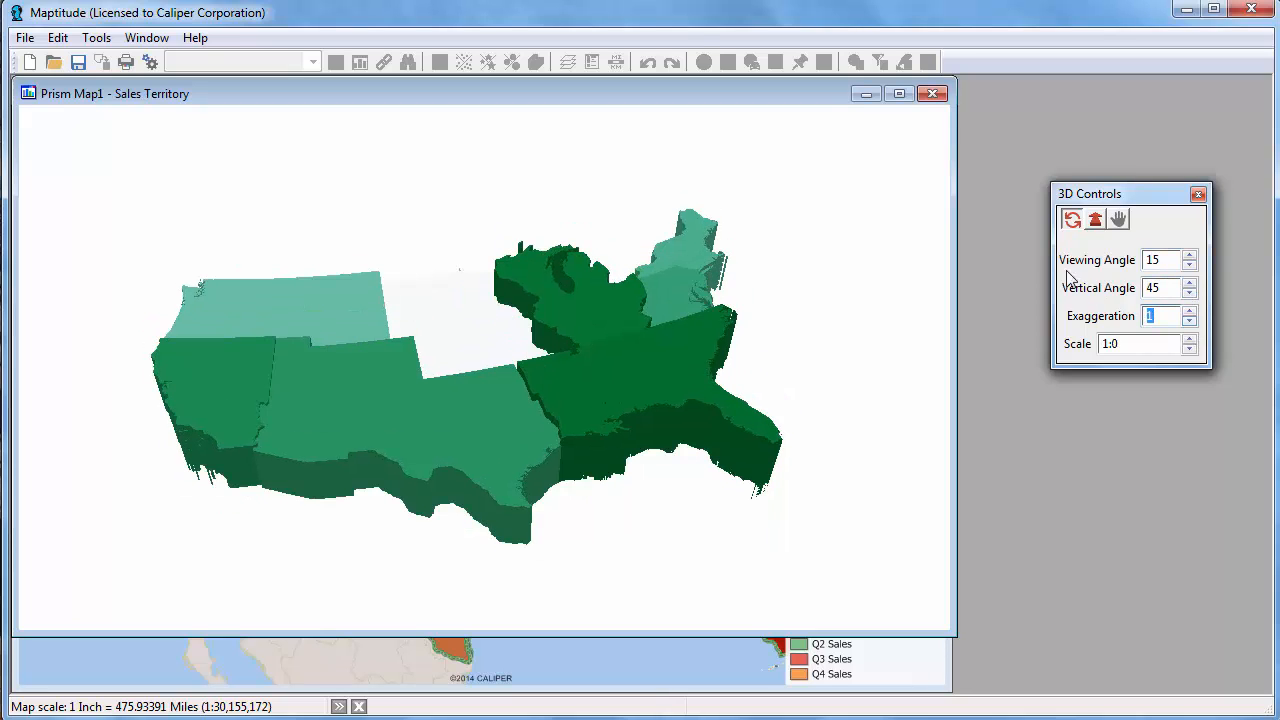
Zoom in on the prism map and rotate it to inspect the territories, and close it without saving.
{"action": "left_click", "coordinate": [1096, 221]}
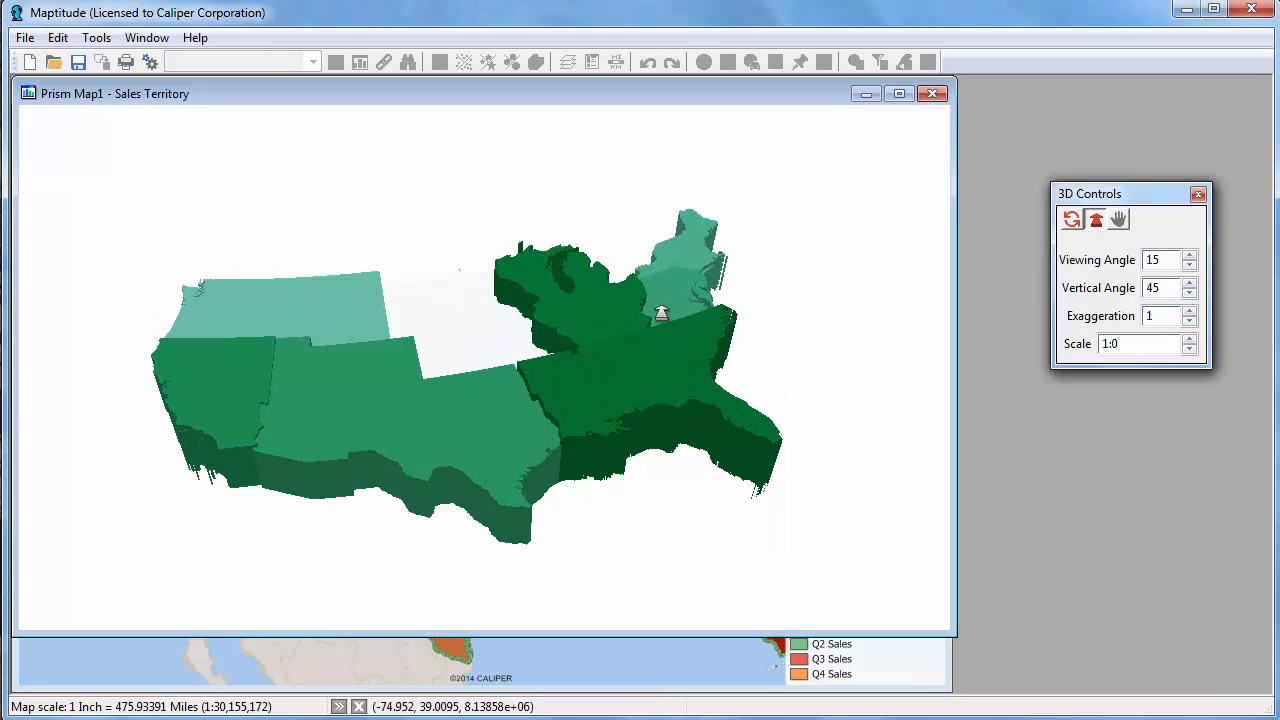
{"action": "left_click_drag", "start_coordinate": [601, 345], "coordinate": [606, 371]}
{"action": "left_click", "coordinate": [1070, 221]}
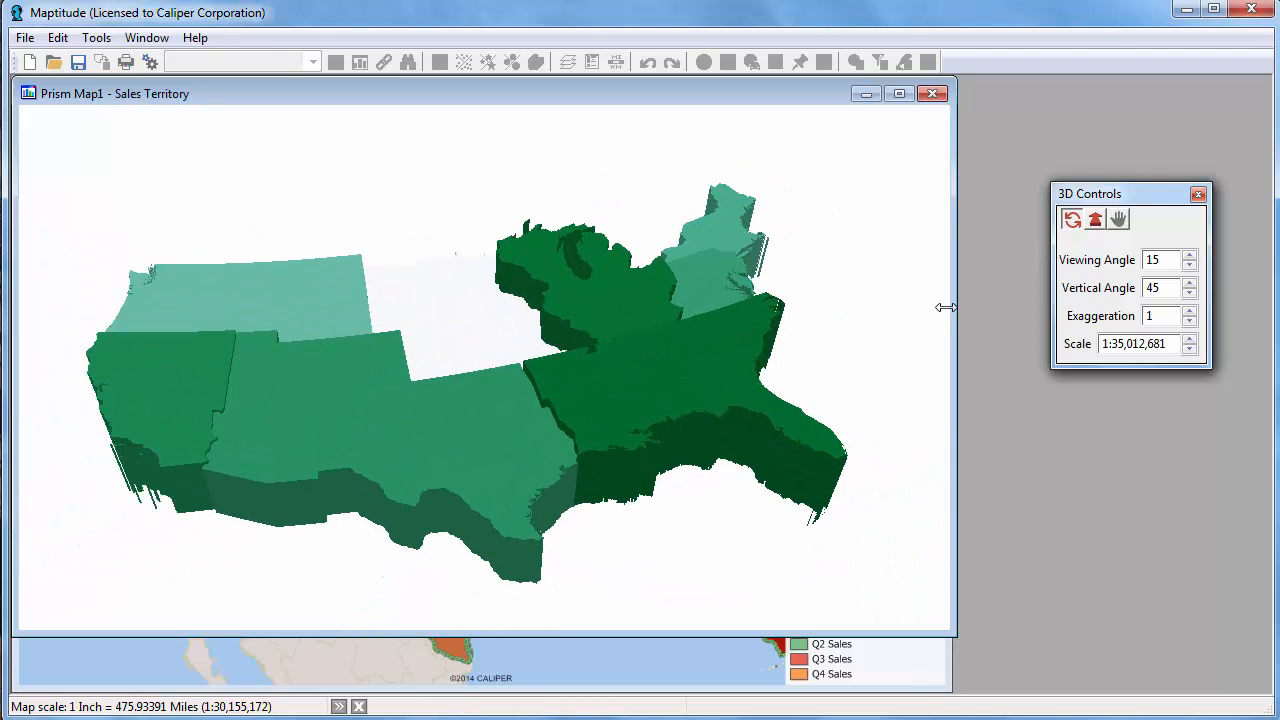
{"action": "left_click_drag", "start_coordinate": [935, 315], "coordinate": [489, 294]}
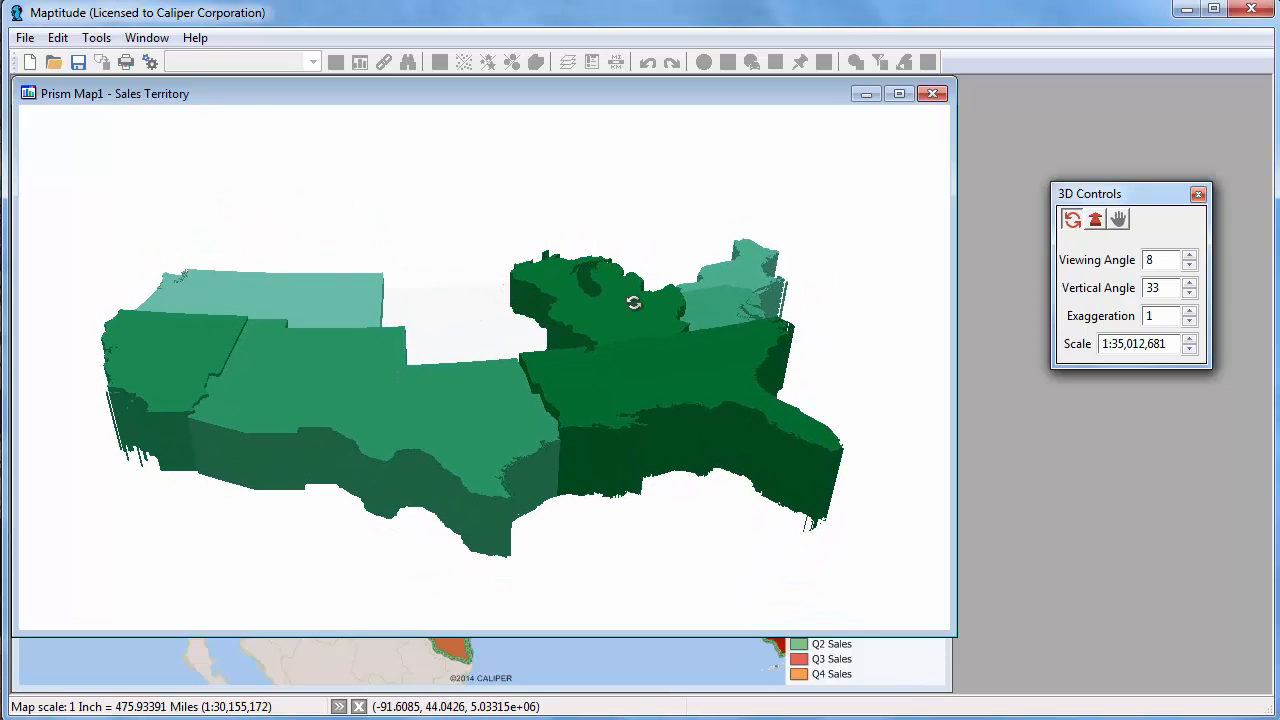
{"action": "left_click", "coordinate": [932, 95]}
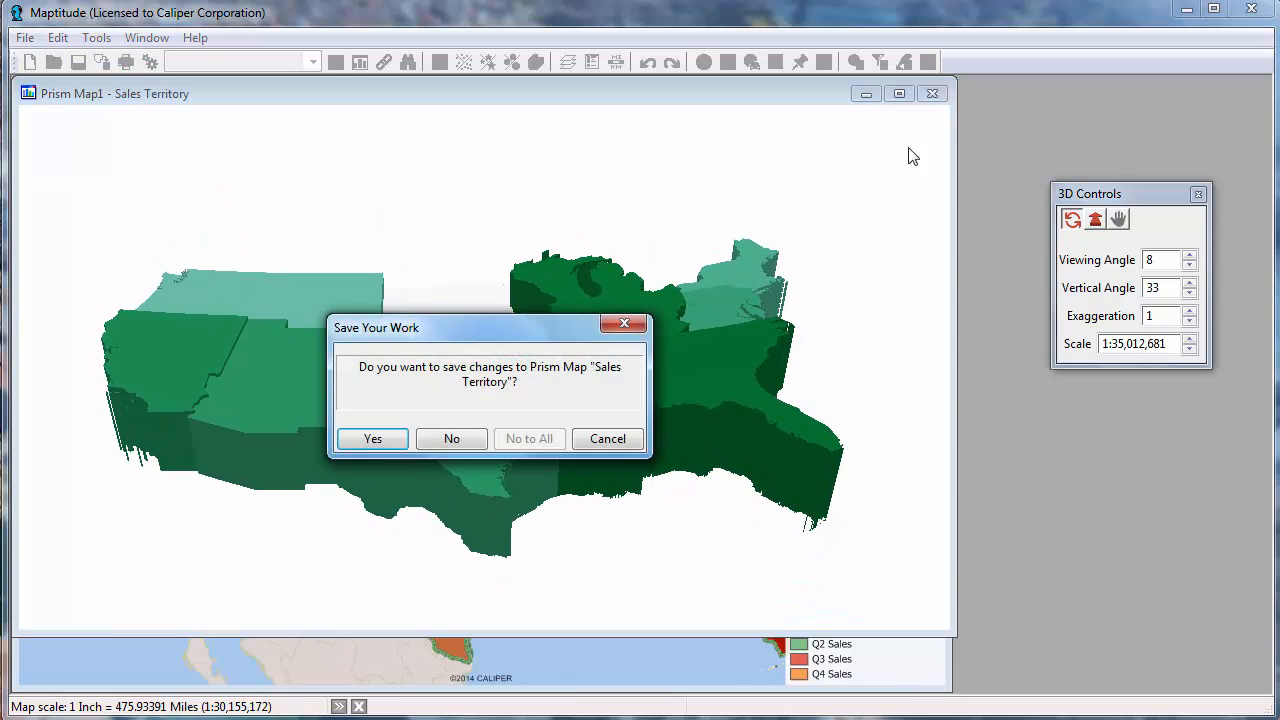
{"action": "left_click", "coordinate": [461, 444]}
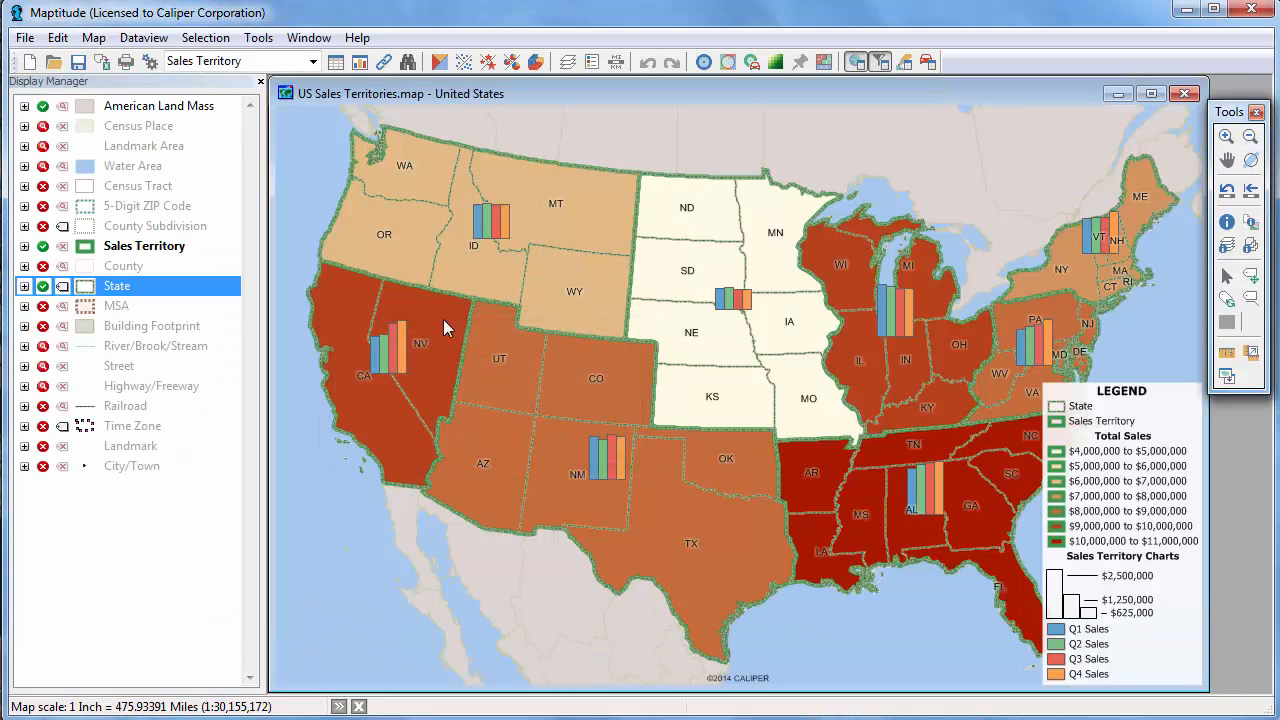
Hide the Sales Territory layer, show the County layer and make County the working layer.
{"action": "left_click", "coordinate": [43, 246]}
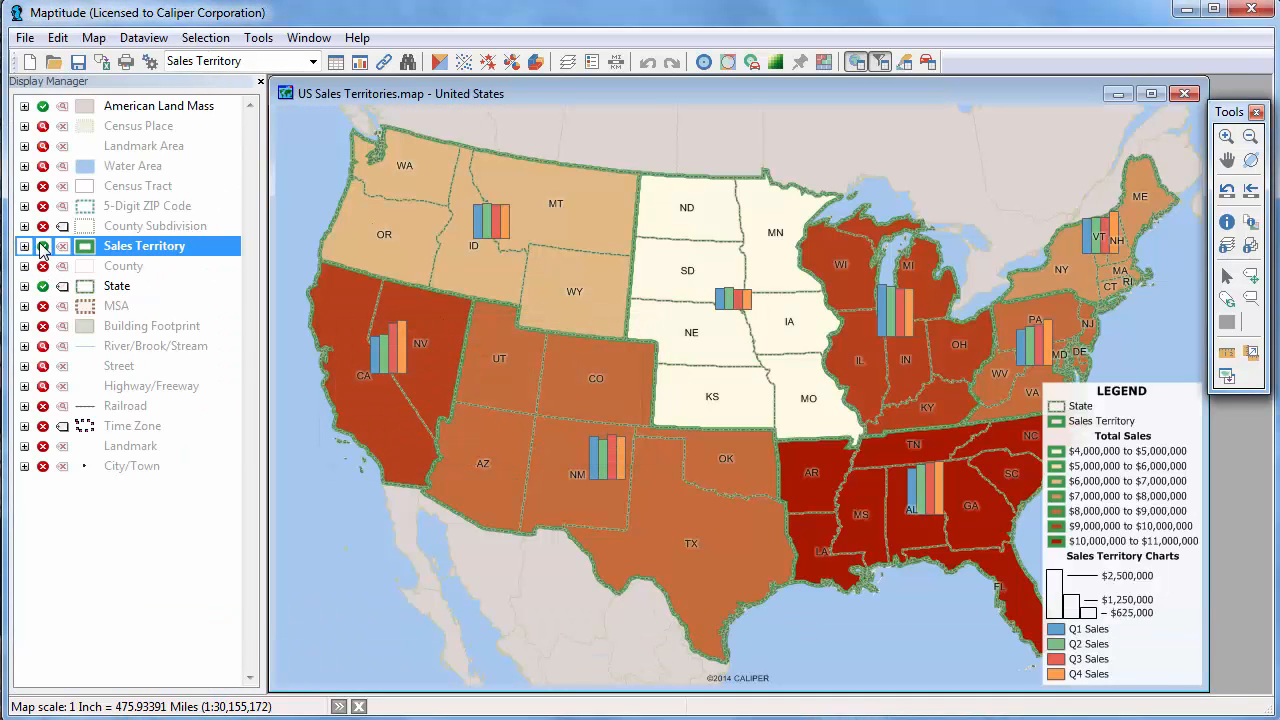
{"action": "left_click", "coordinate": [43, 266]}
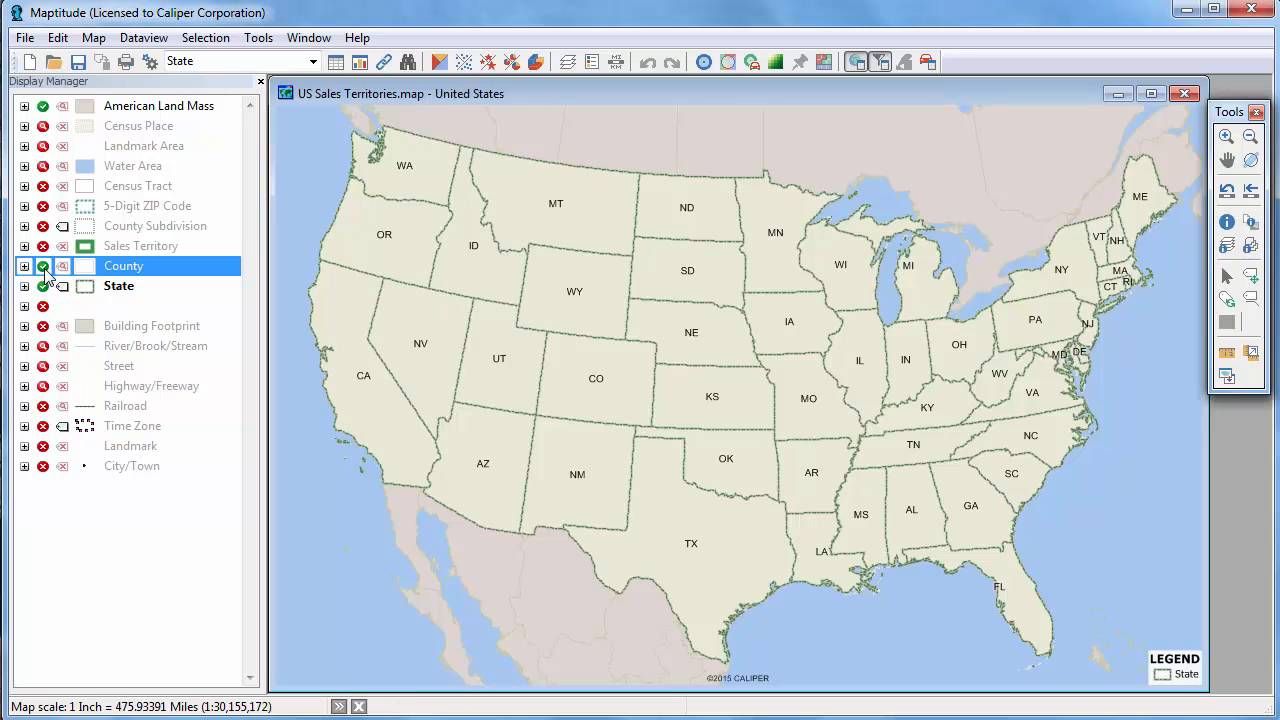
{"action": "left_click", "coordinate": [43, 246]}
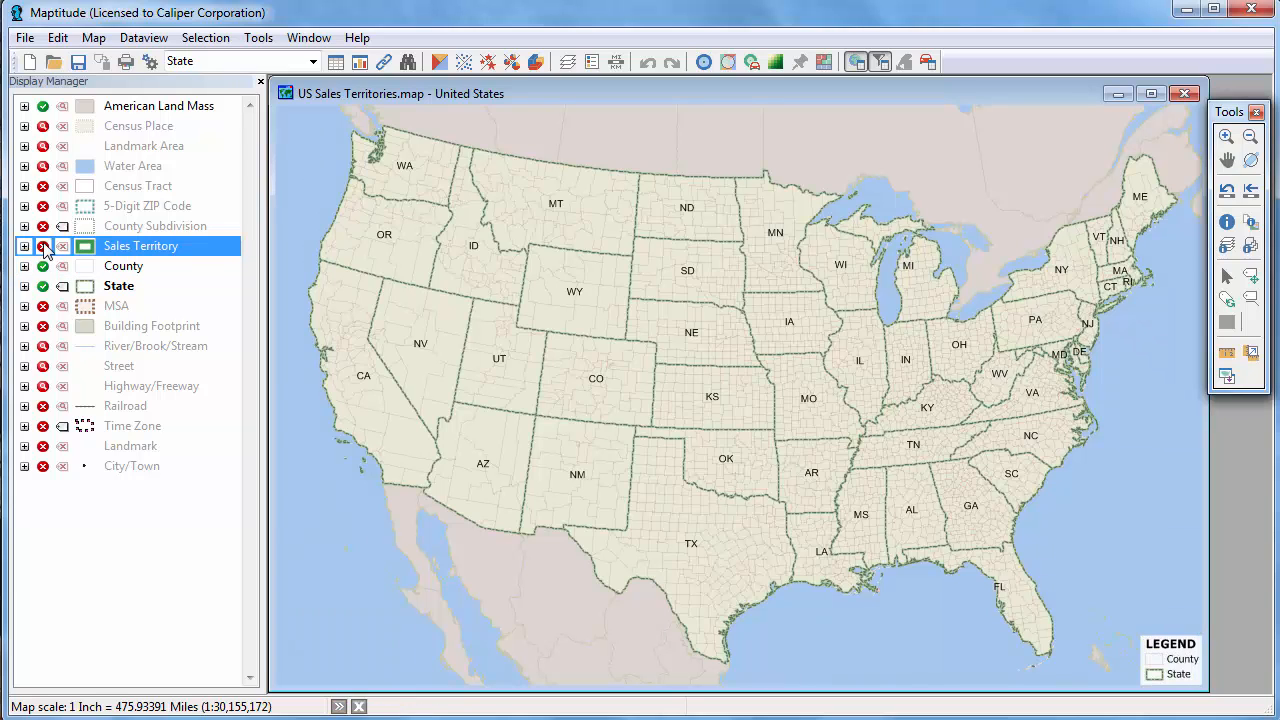
{"action": "left_click", "coordinate": [123, 268]}
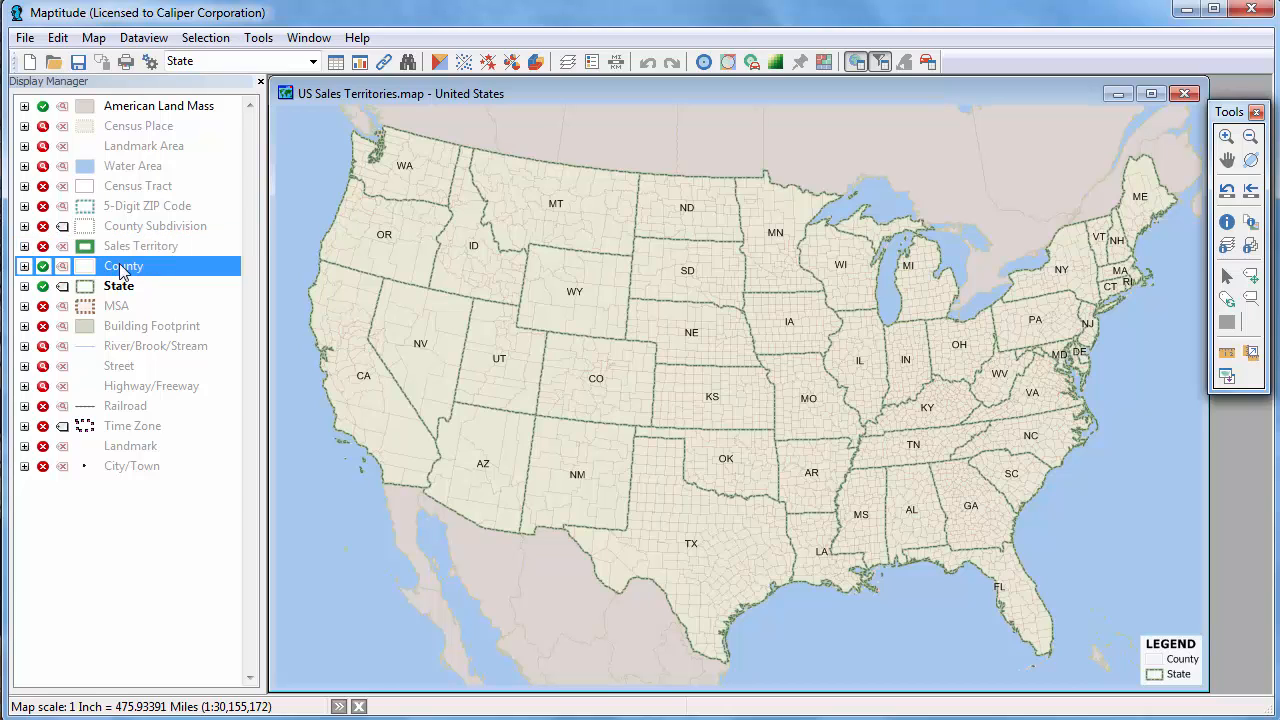
{"action": "right_click", "coordinate": [121, 266]}
{"action": "left_click", "coordinate": [164, 277]}
Add a dot-density theme to the County layer using the HH_Income $100K-149,999, $150K-199,999 and $200K+ fields.
{"action": "left_click", "coordinate": [463, 62]}
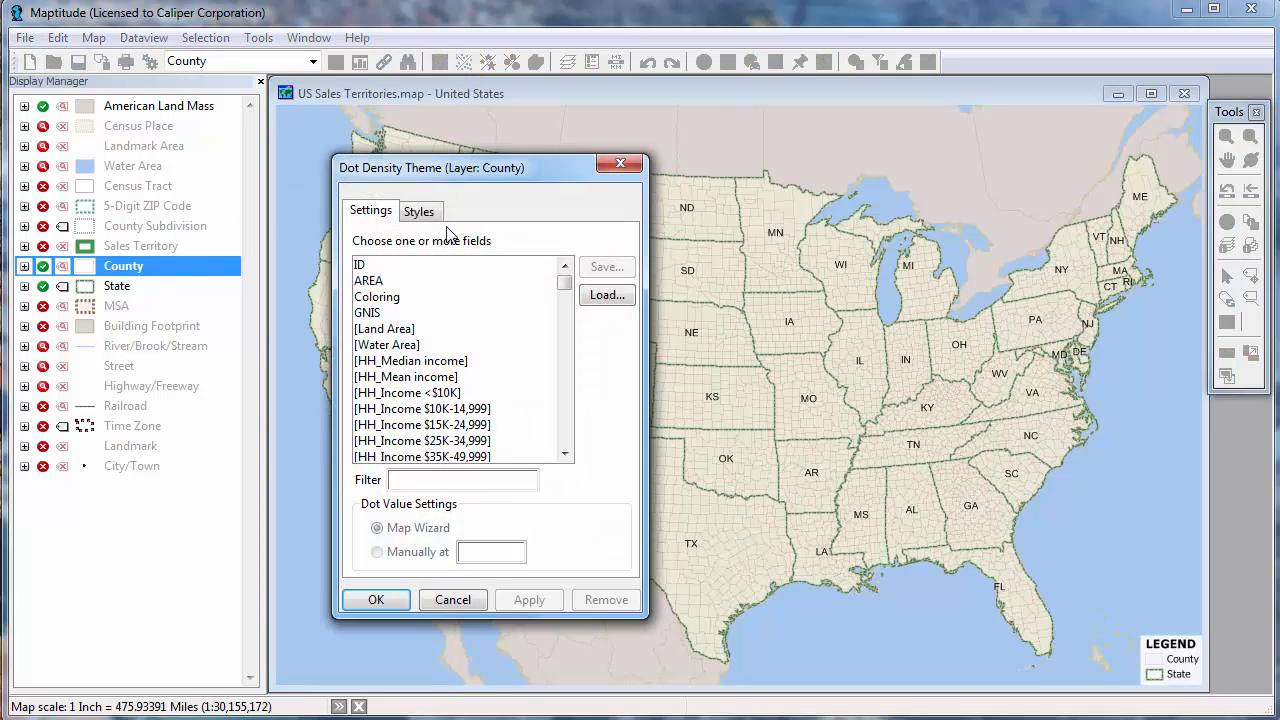
{"action": "scroll", "coordinate": [490, 368], "scroll_direction": "down", "scroll_amount": 4}
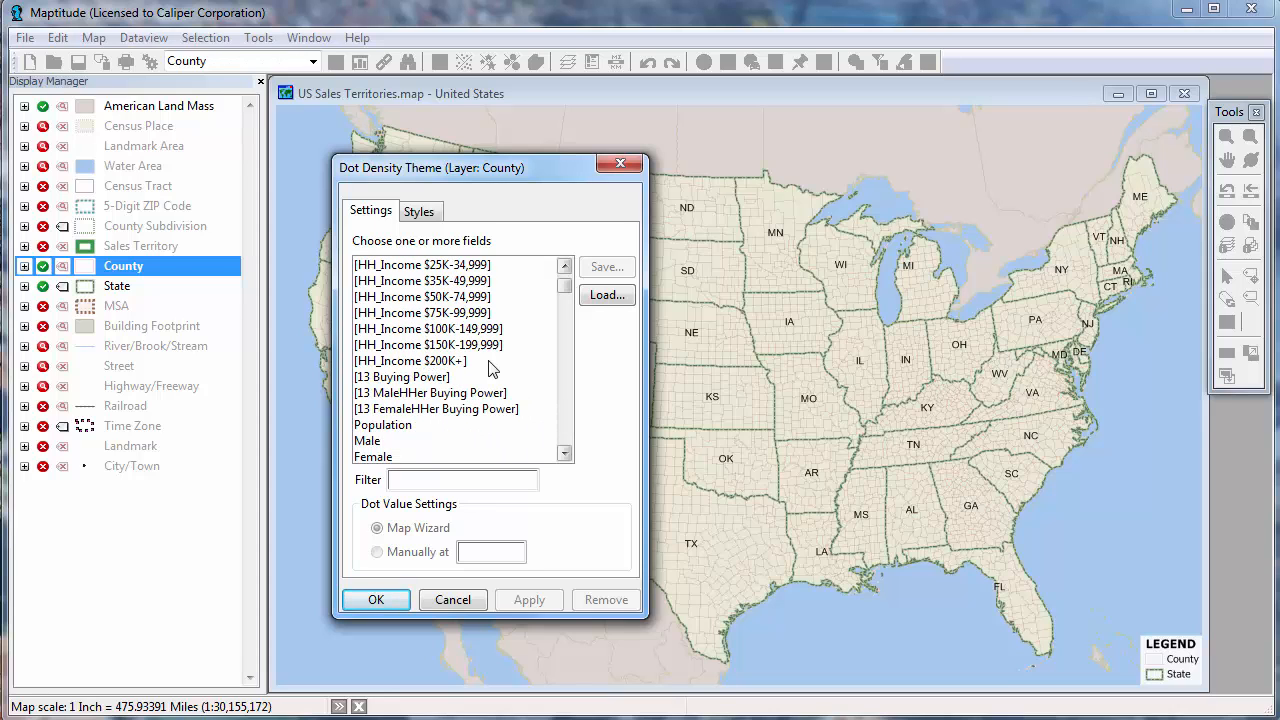
{"action": "left_click_drag", "start_coordinate": [464, 332], "coordinate": [466, 360]}
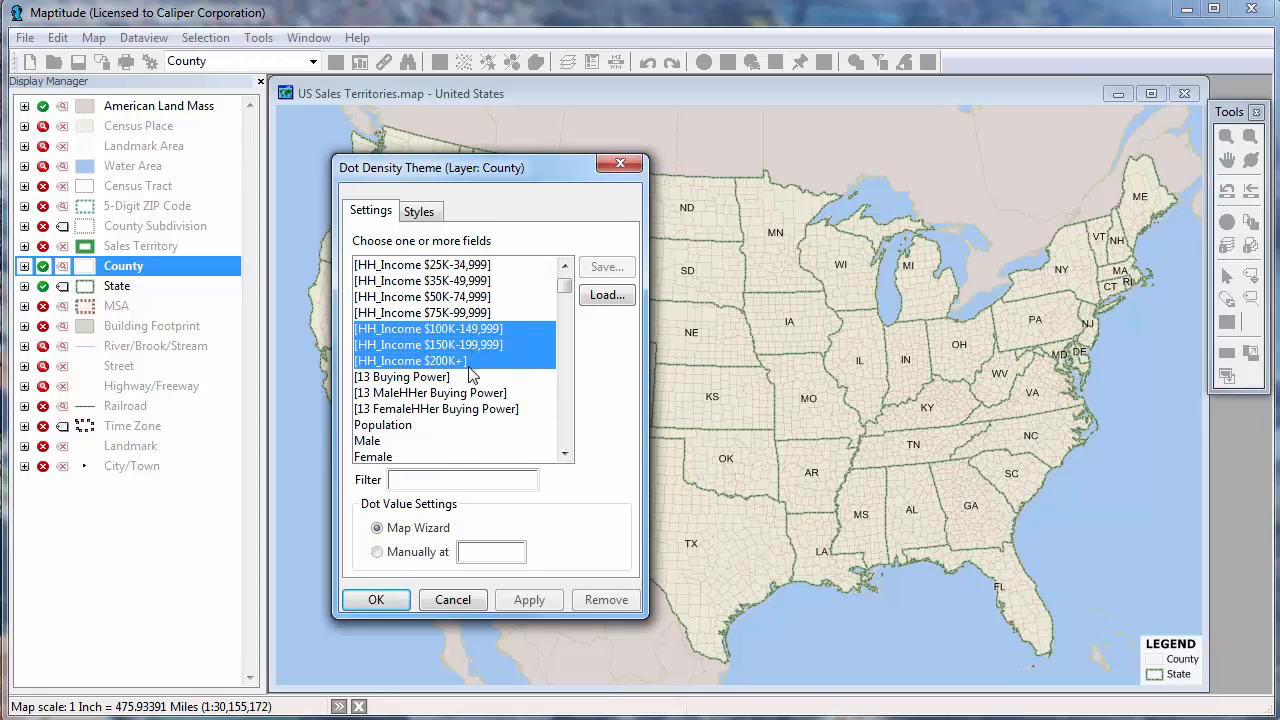
{"action": "left_click", "coordinate": [376, 600]}
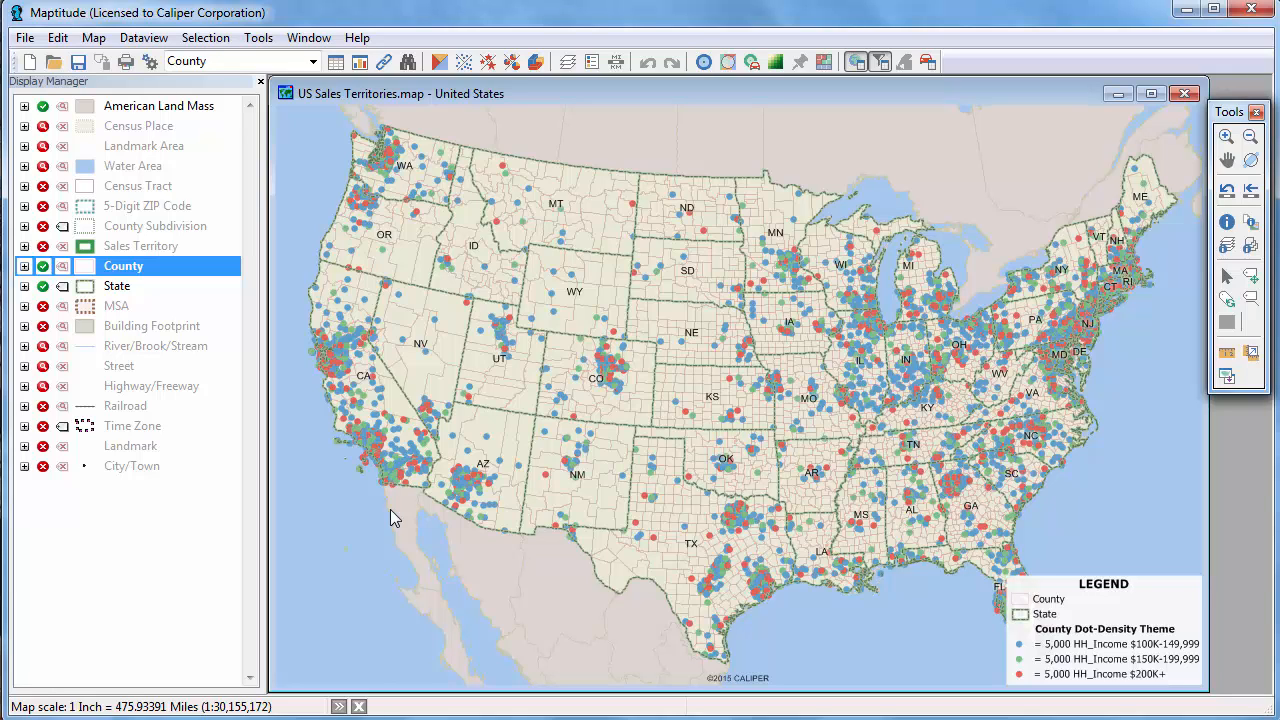
Change the dot color of the HH_Income $150K-199,999 field to yellow-orange and apply the dot-density theme.
{"action": "left_click", "coordinate": [464, 62]}
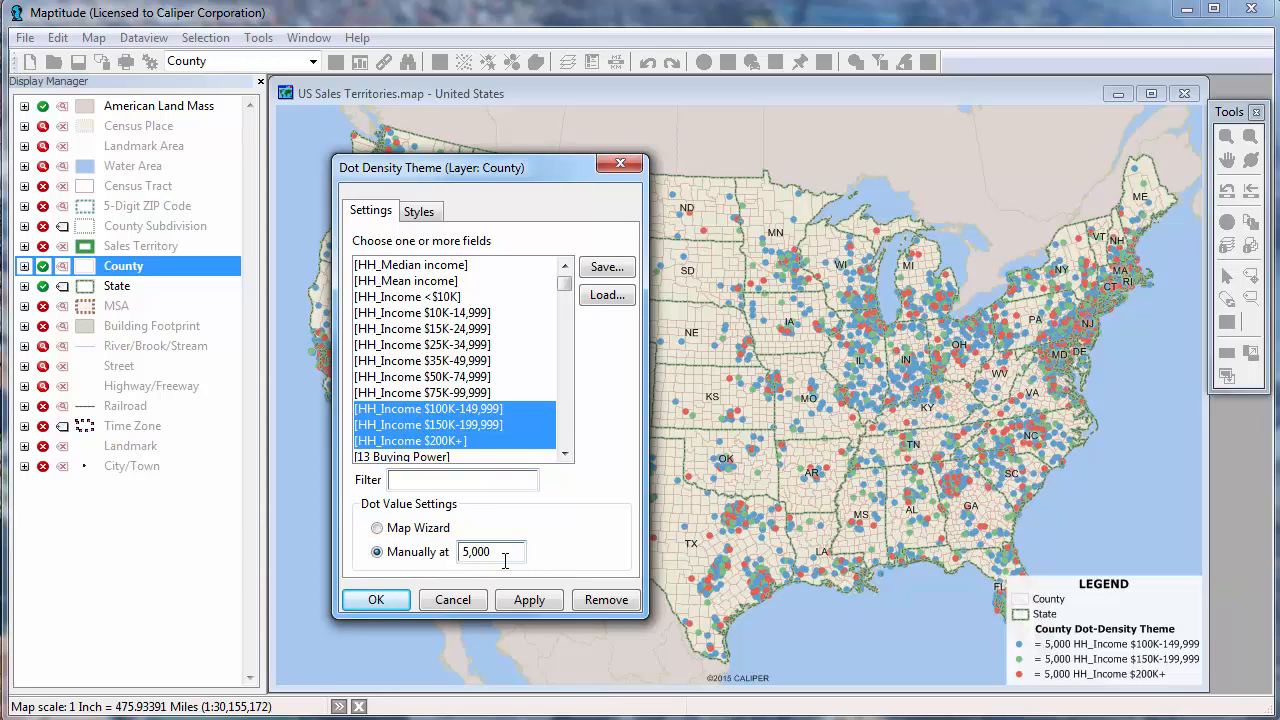
{"action": "left_click", "coordinate": [418, 214]}
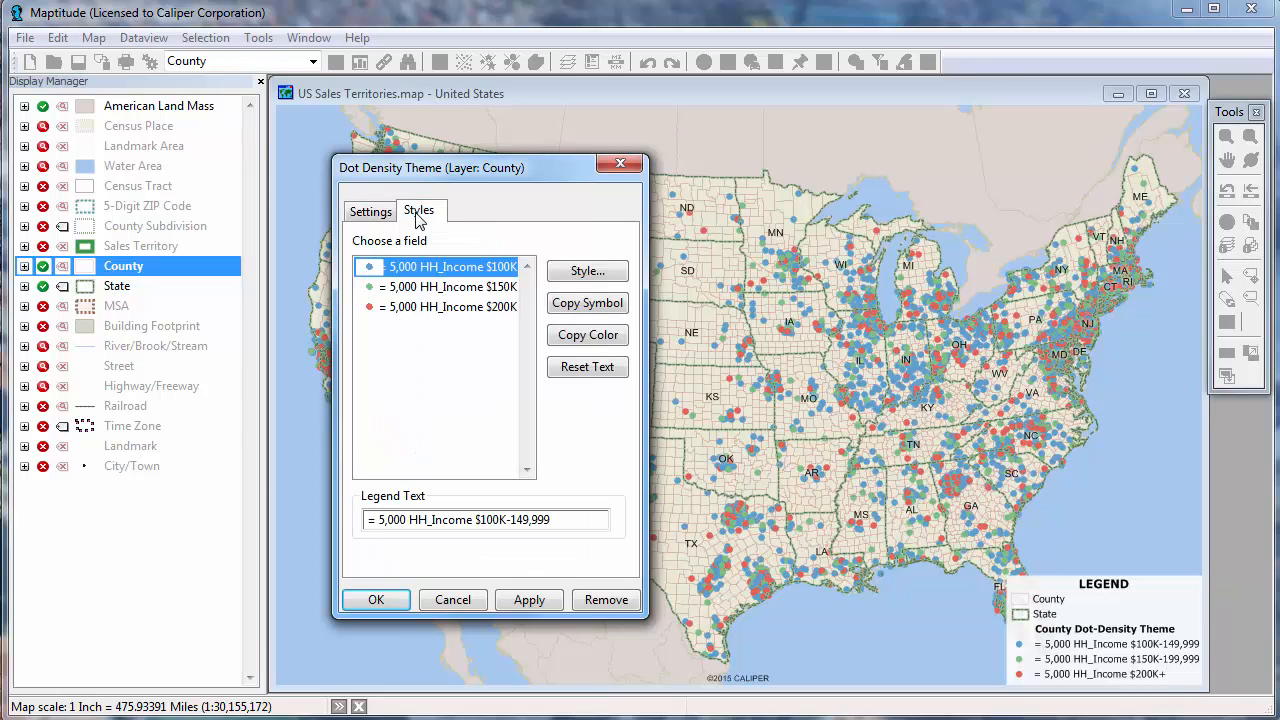
{"action": "left_click", "coordinate": [440, 289]}
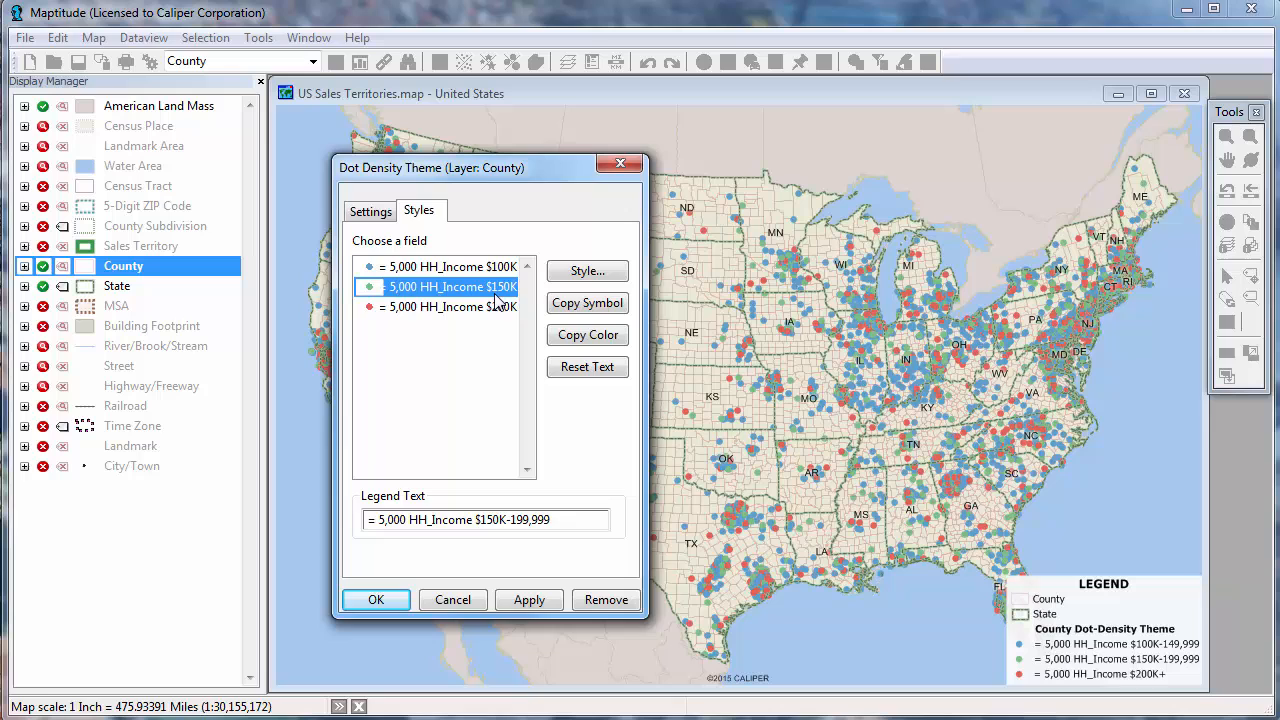
{"action": "left_click", "coordinate": [580, 276]}
{"action": "left_click", "coordinate": [536, 372]}
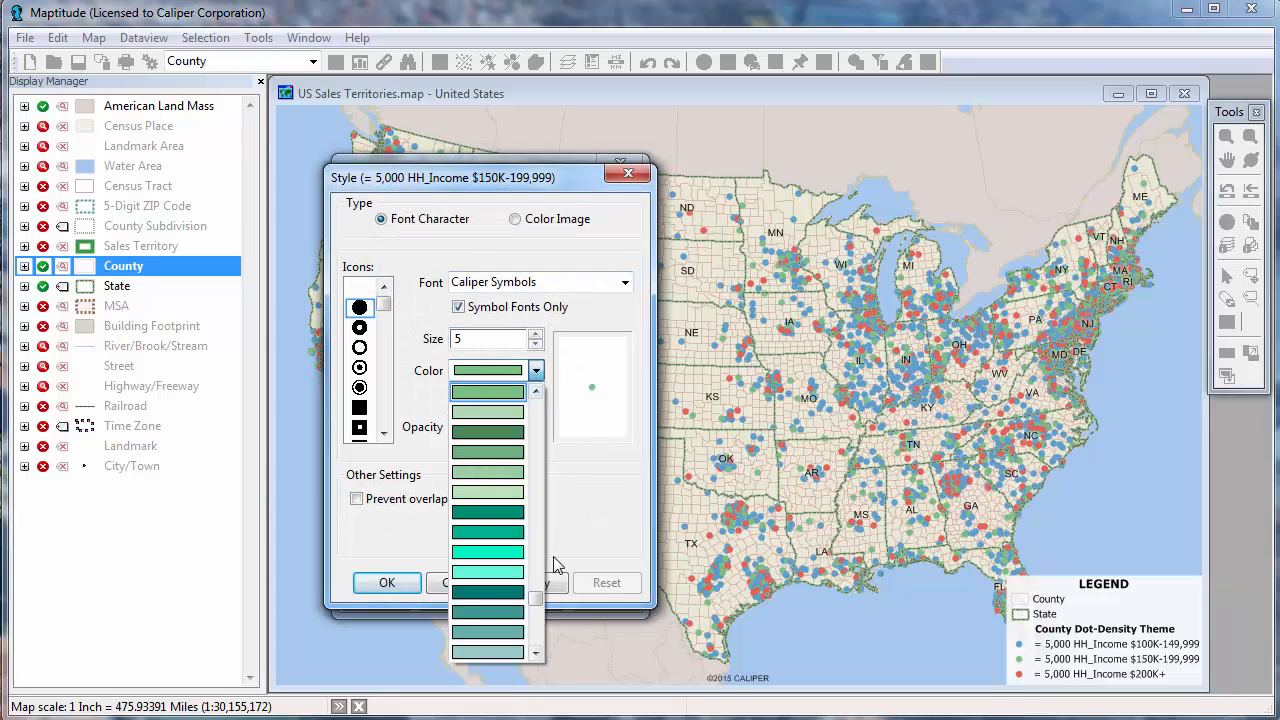
{"action": "left_click_drag", "start_coordinate": [535, 598], "coordinate": [532, 543]}
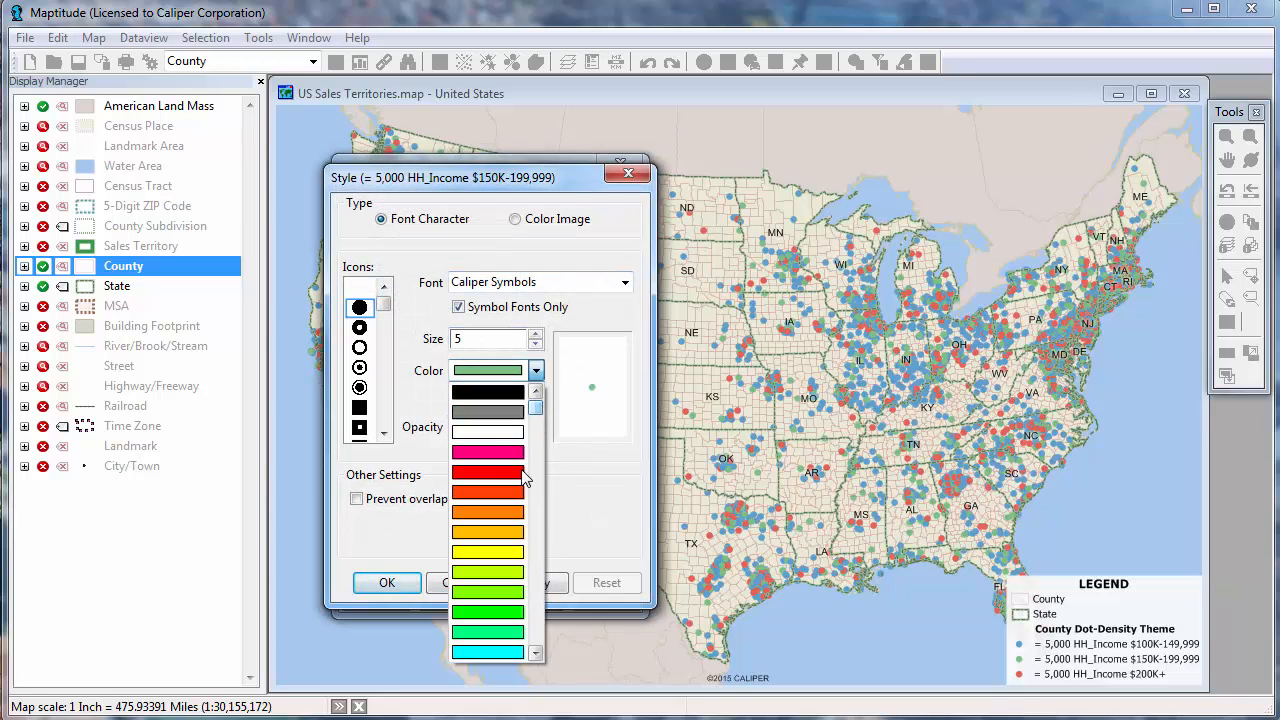
{"action": "left_click", "coordinate": [520, 532]}
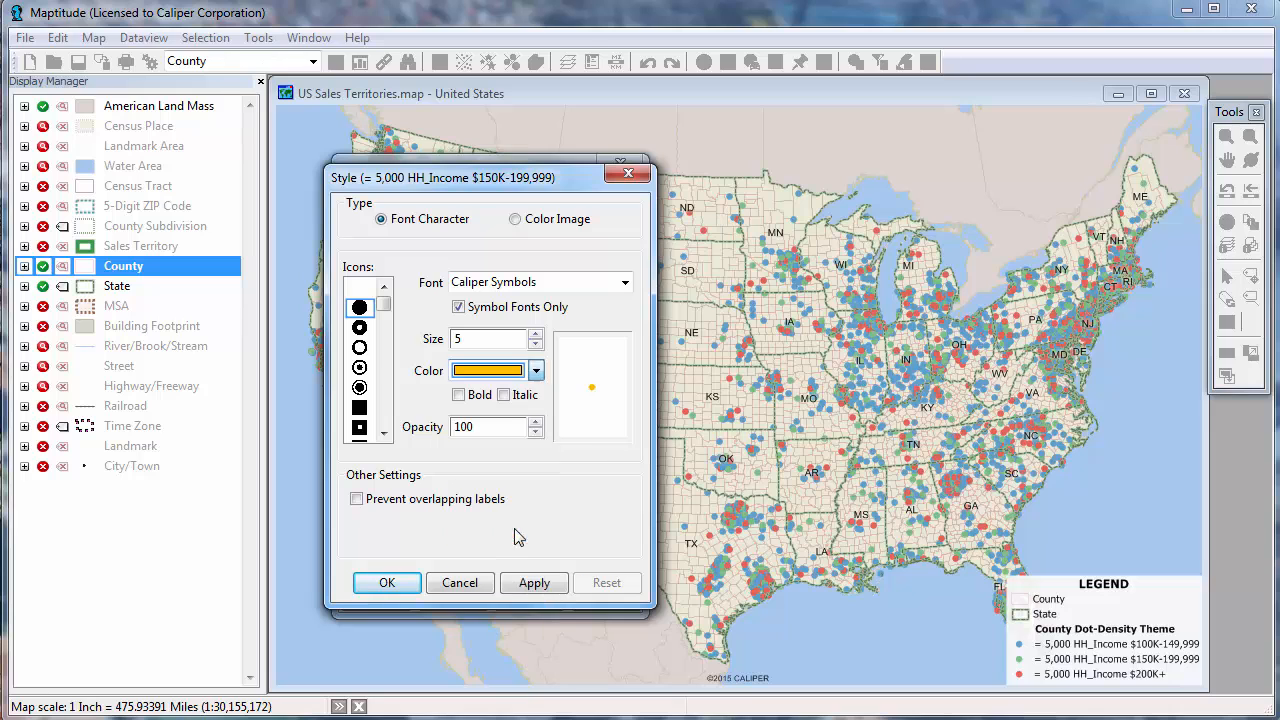
{"action": "left_click", "coordinate": [381, 584]}
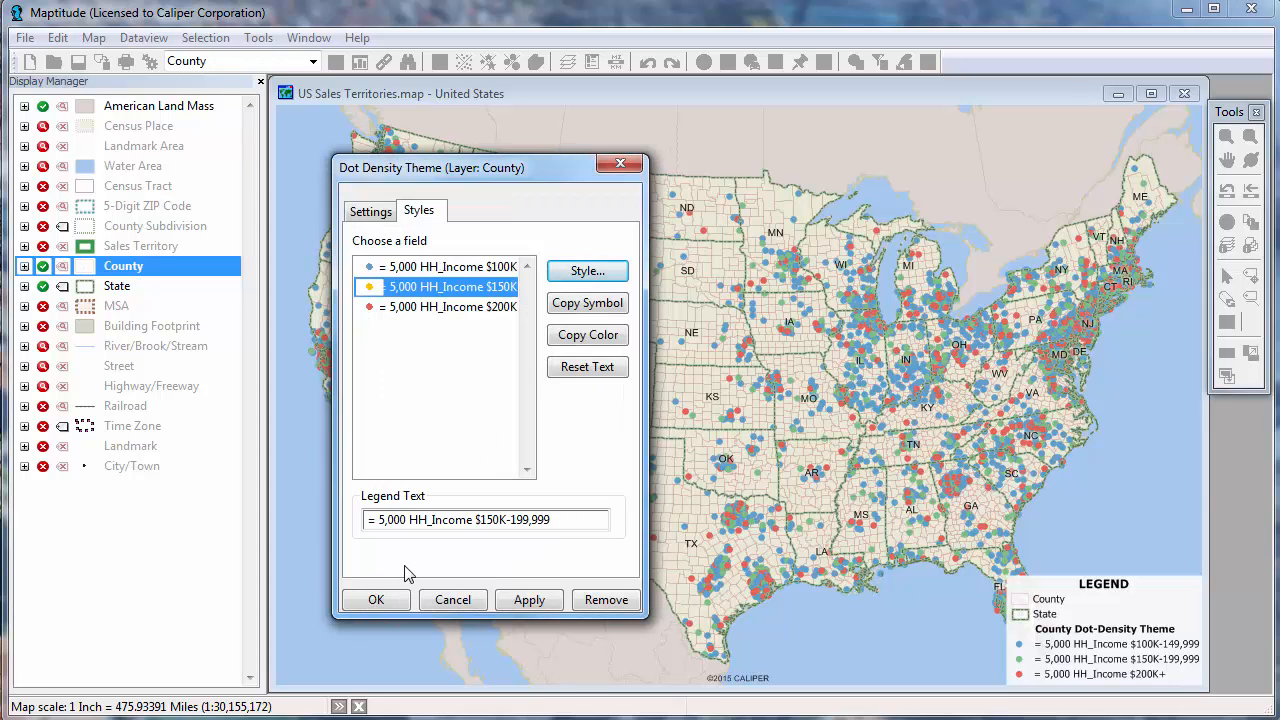
{"action": "left_click", "coordinate": [386, 602]}
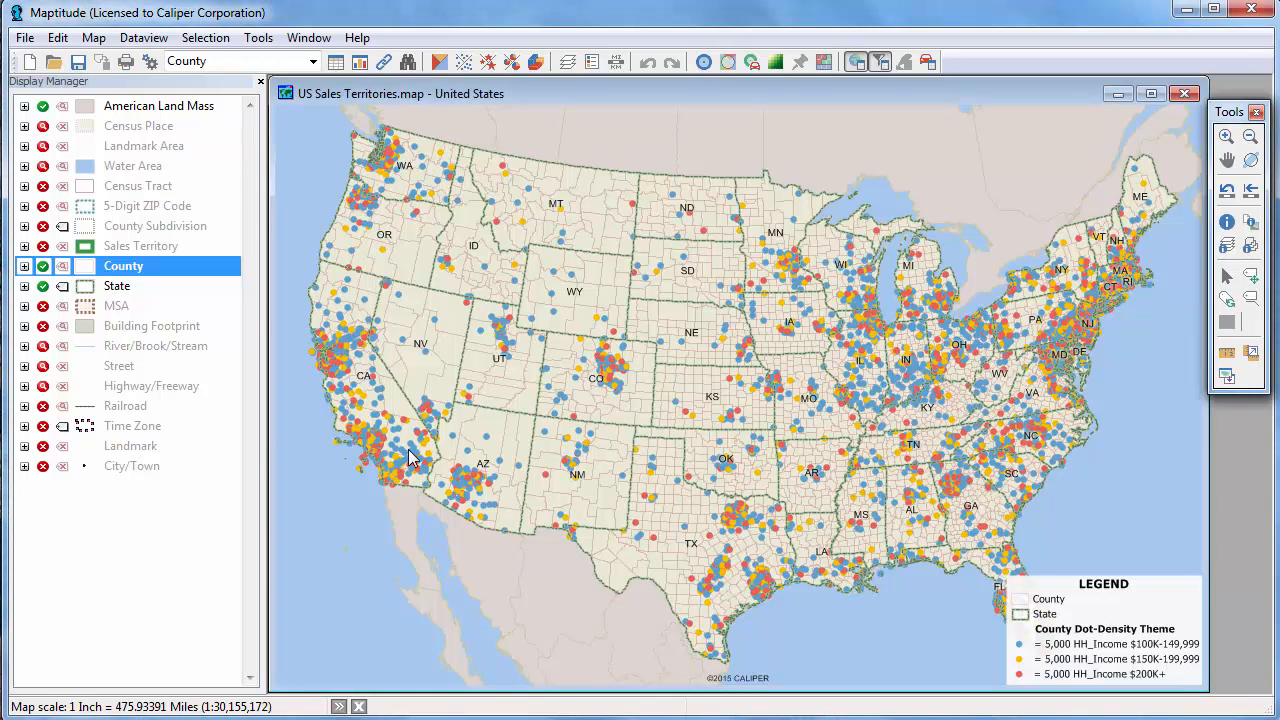
Remove the dot-density theme from the County layer and add a scaled-symbol theme based on the Population field.
{"action": "left_click", "coordinate": [464, 62]}
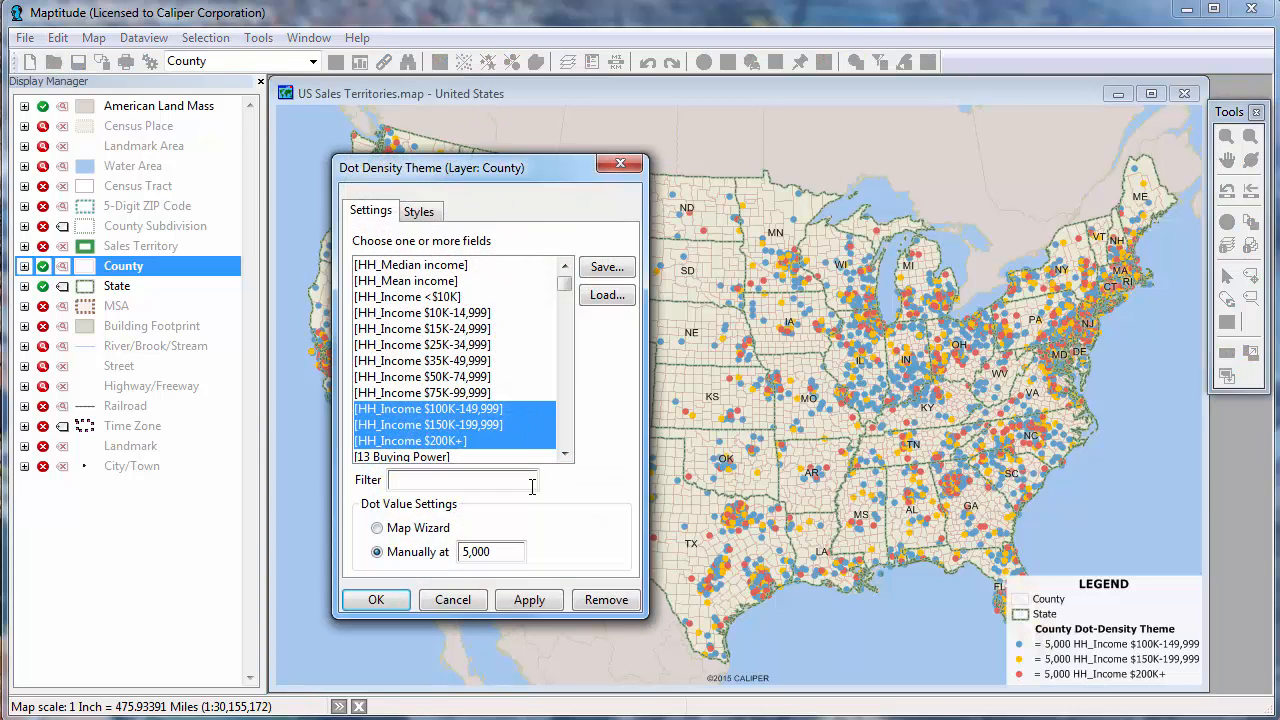
{"action": "left_click", "coordinate": [592, 592]}
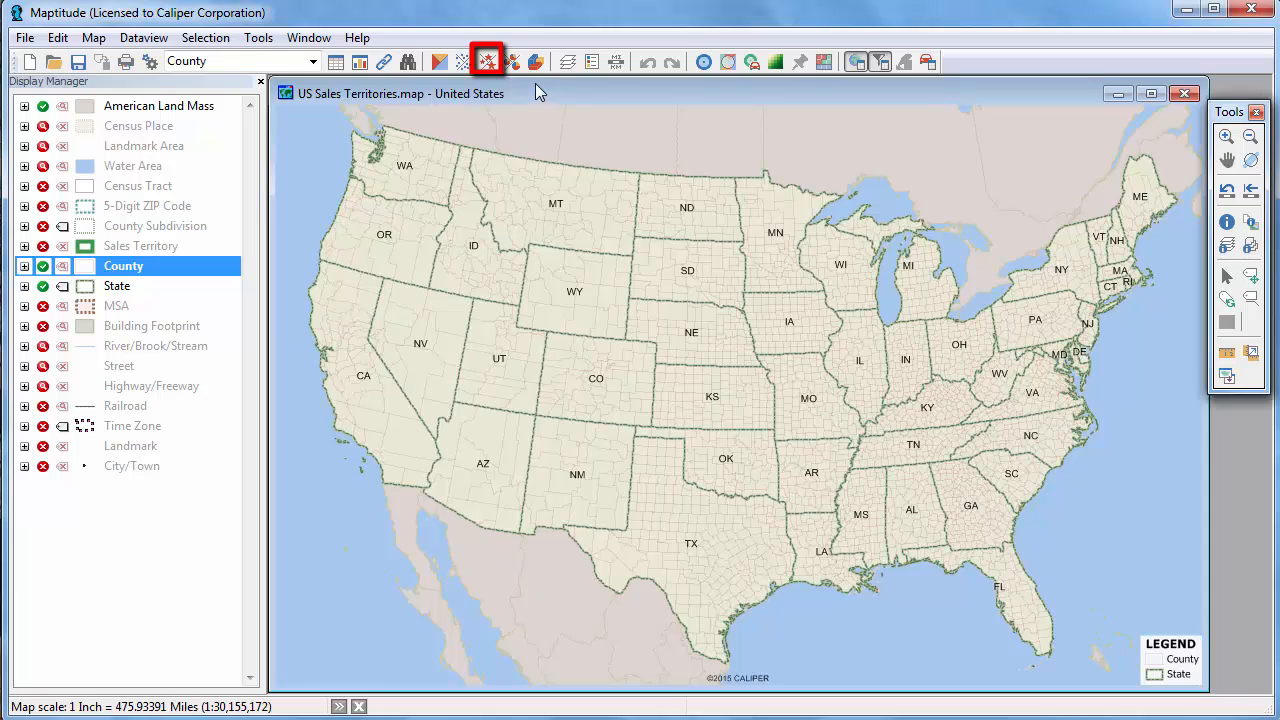
{"action": "left_click", "coordinate": [488, 61]}
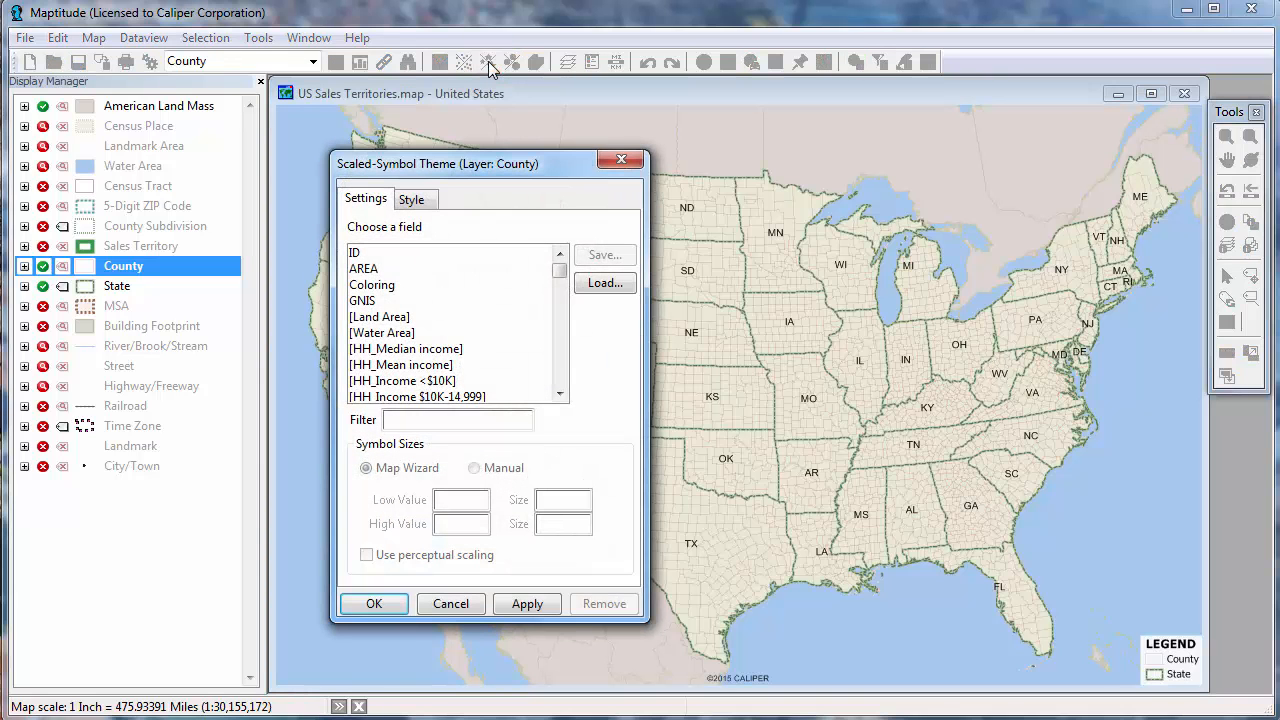
{"action": "scroll", "coordinate": [557, 336], "scroll_direction": "down", "scroll_amount": 4}
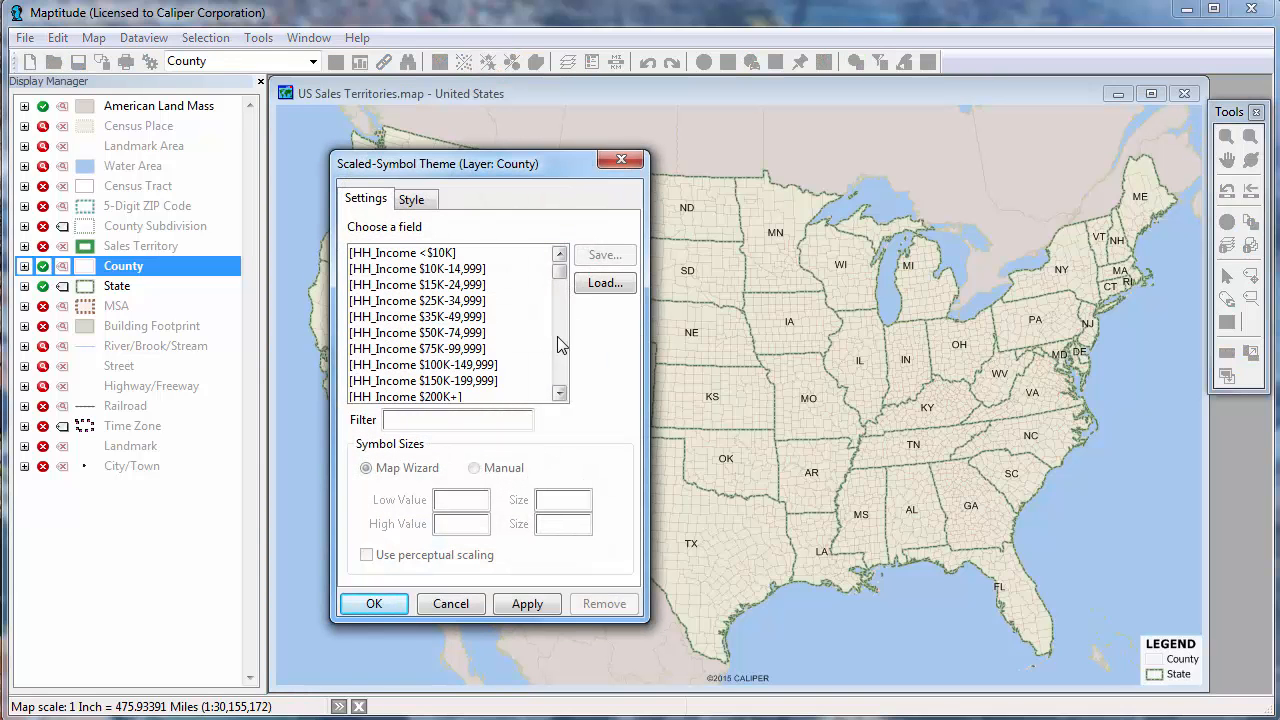
{"action": "scroll", "coordinate": [557, 346], "scroll_direction": "down", "scroll_amount": 2}
{"action": "left_click", "coordinate": [446, 332]}
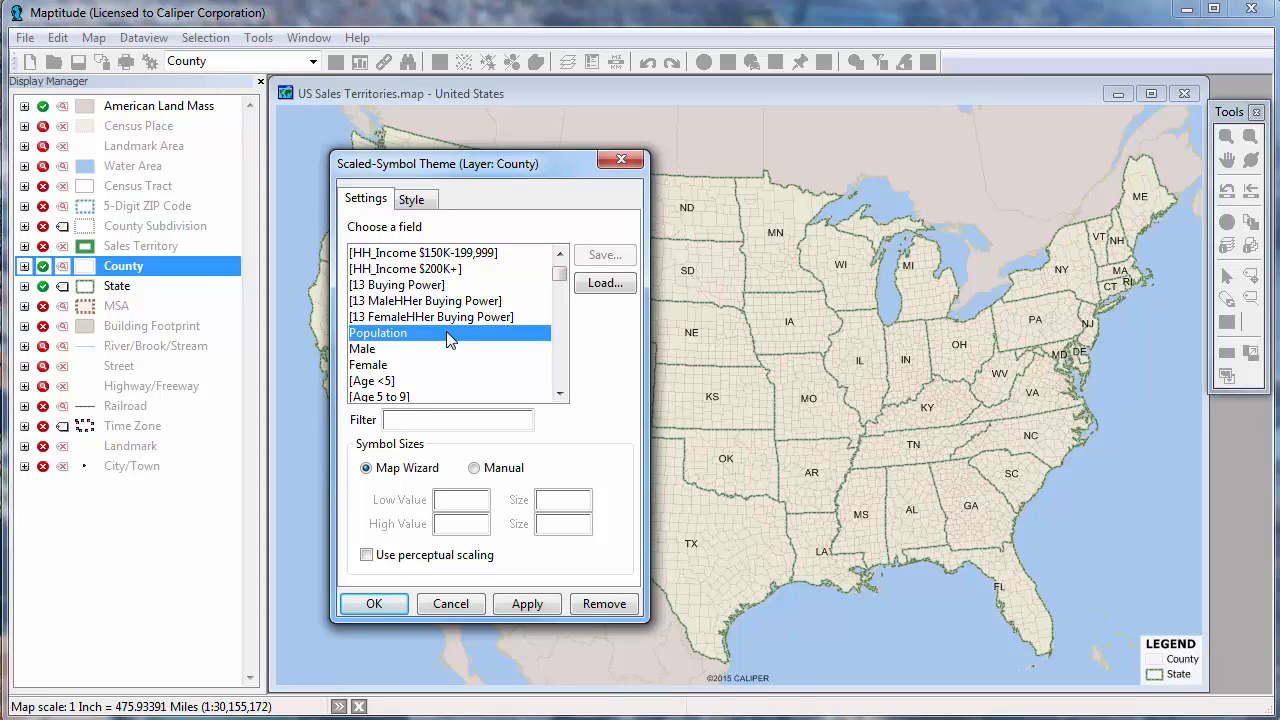
{"action": "left_click", "coordinate": [411, 200]}
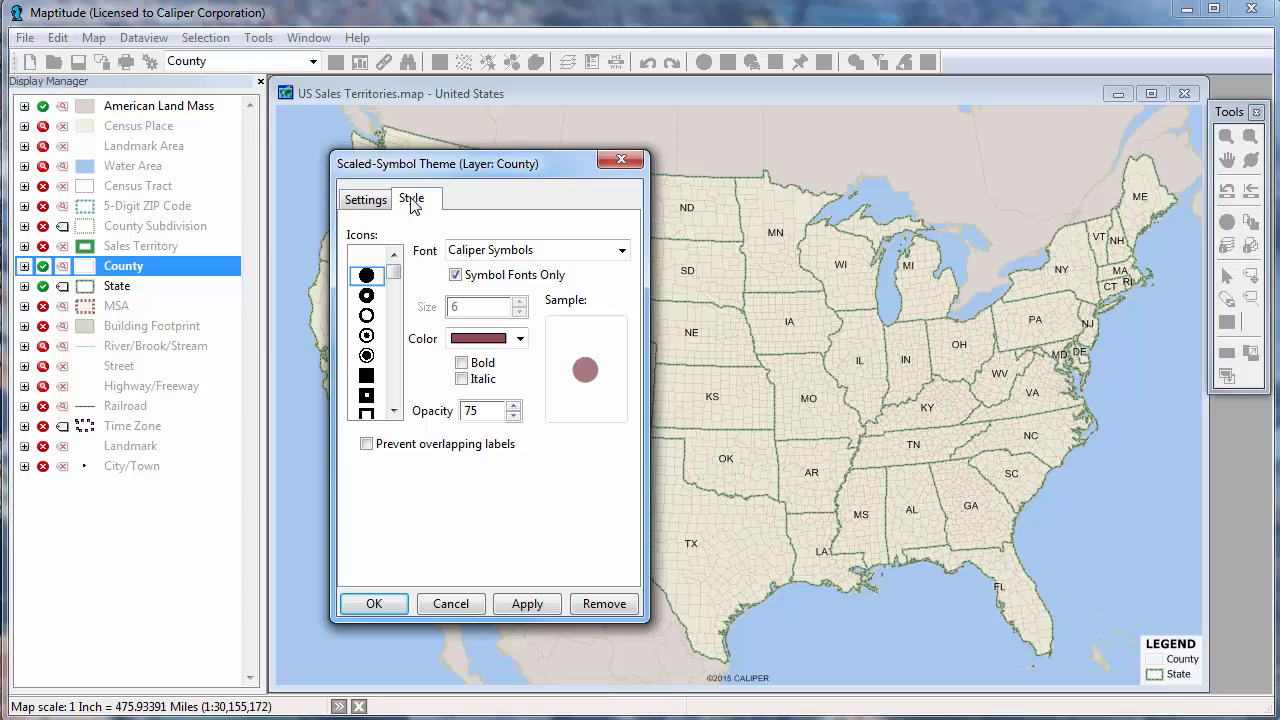
{"action": "left_click", "coordinate": [392, 605]}
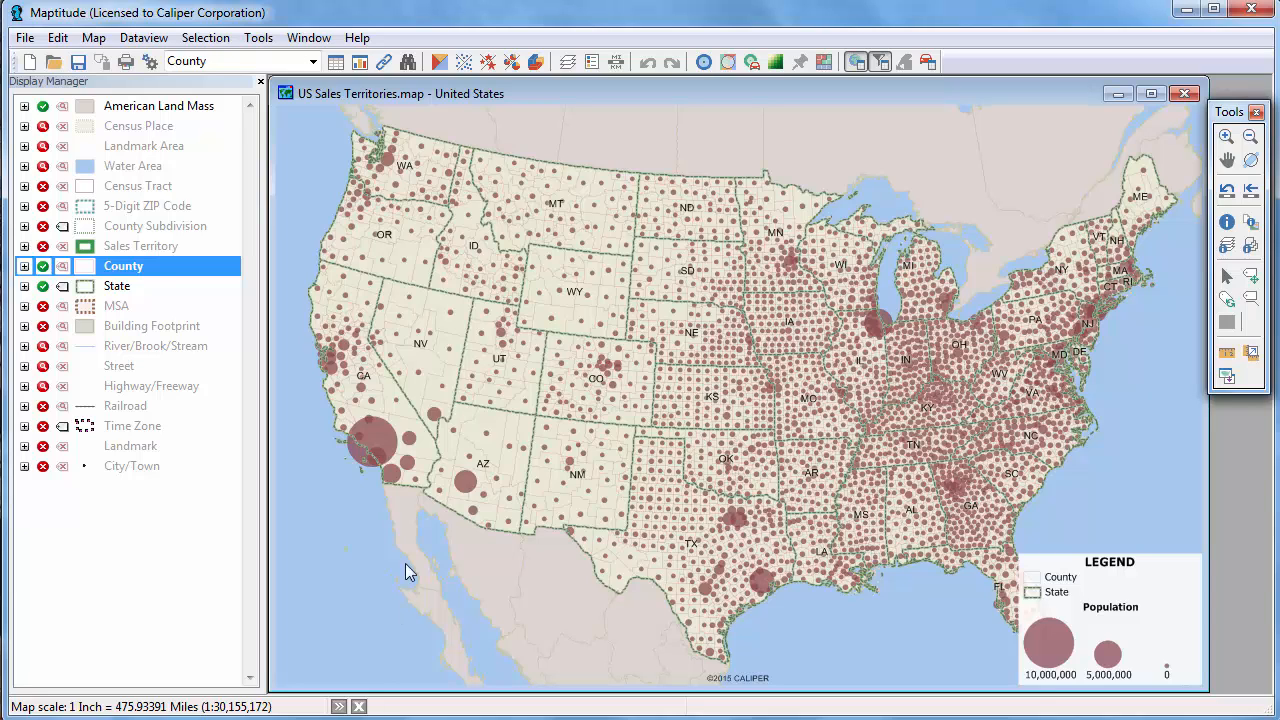
Set the County scaled-symbol theme's low-value symbol size to 2 and its high-value symbol size to 50.
{"action": "left_click", "coordinate": [488, 63]}
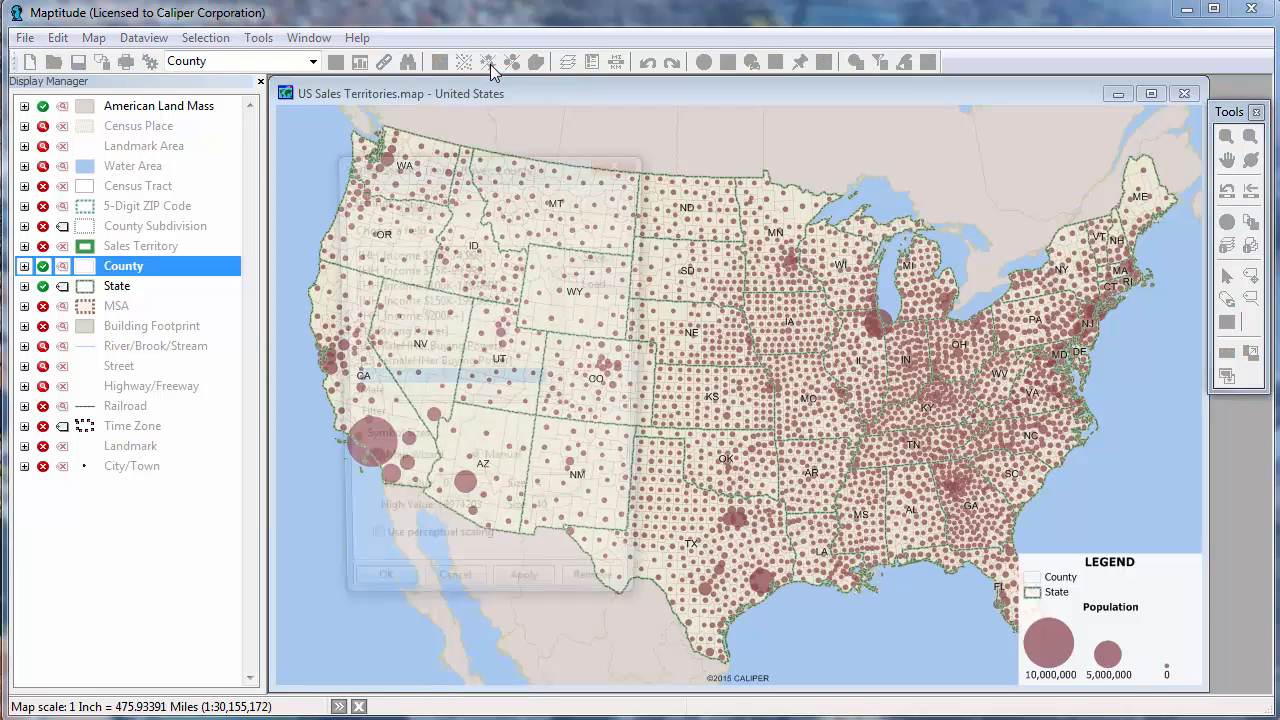
{"action": "left_click", "coordinate": [562, 500]}
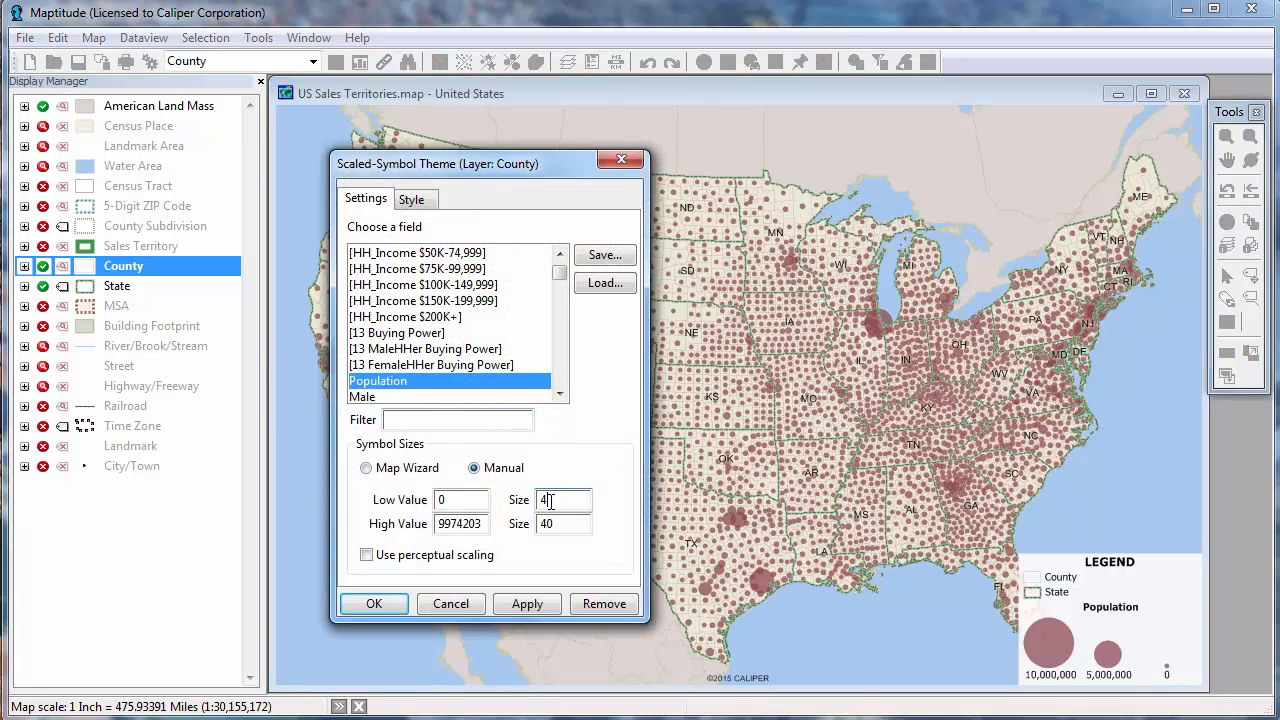
{"action": "key", "text": "BackSpace"}
{"action": "type", "text": "2"}
{"action": "double_click", "coordinate": [556, 526]}
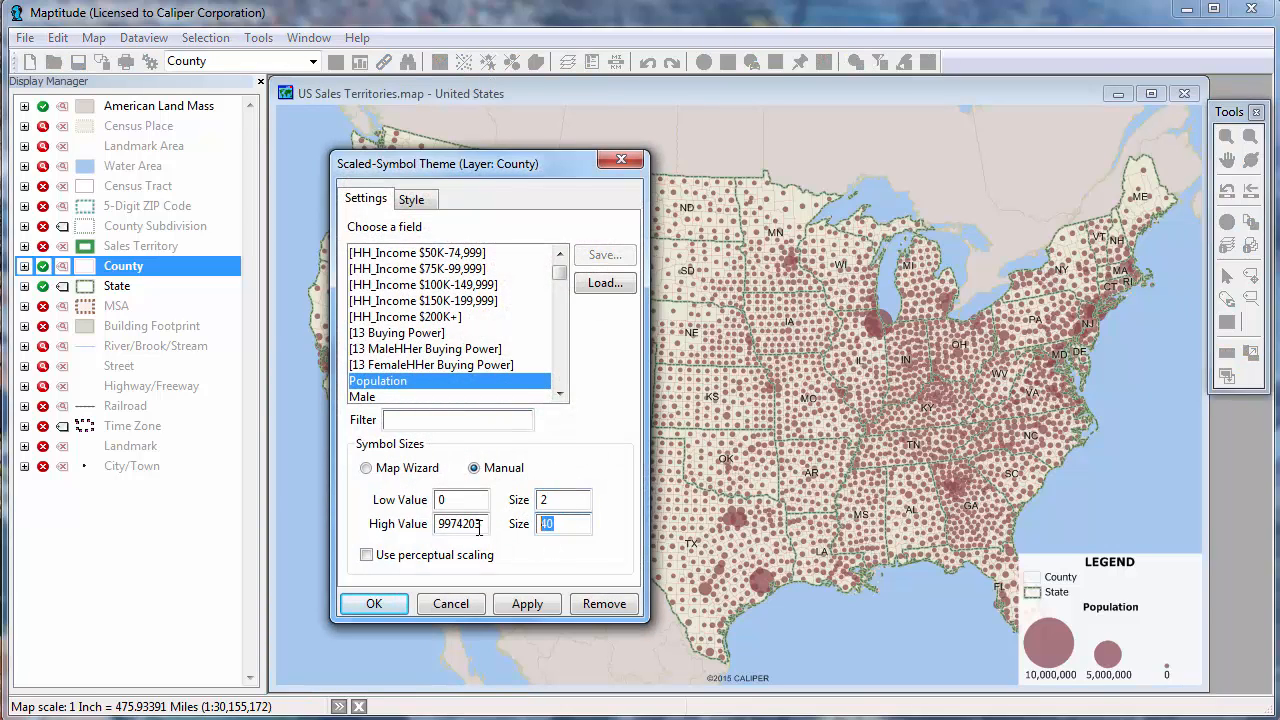
{"action": "type", "text": "50"}
{"action": "left_click", "coordinate": [398, 610]}
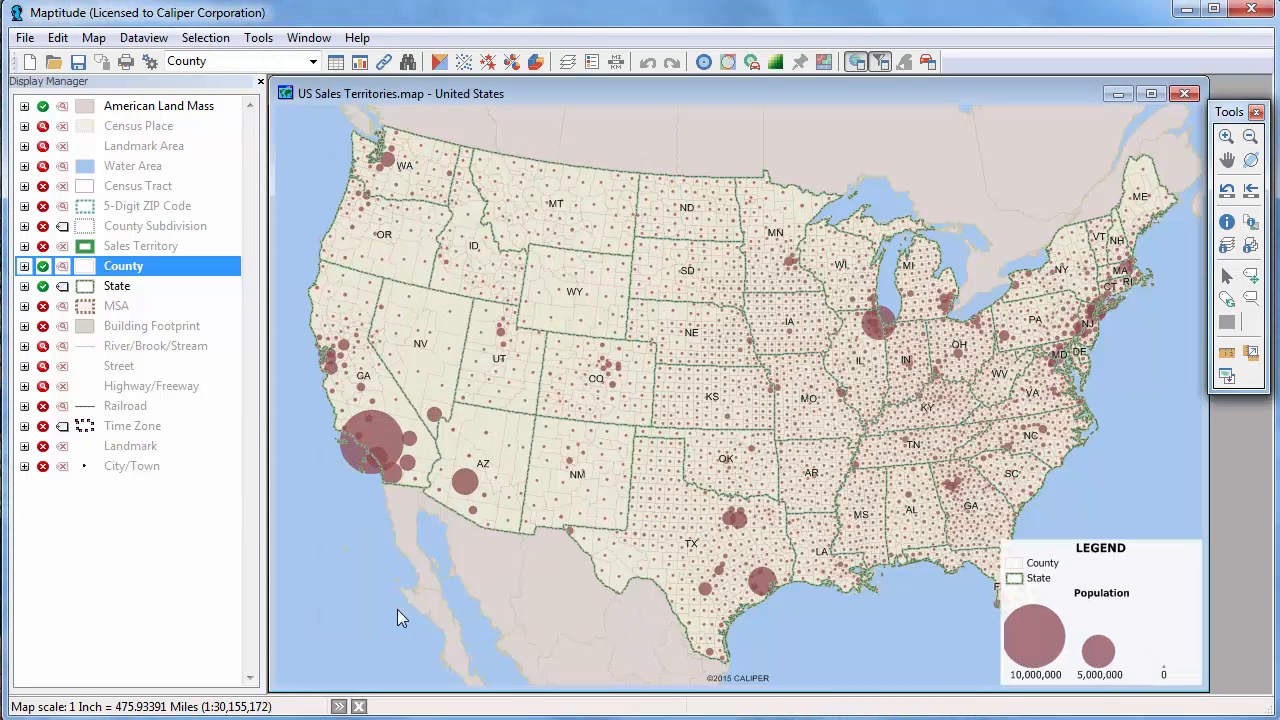